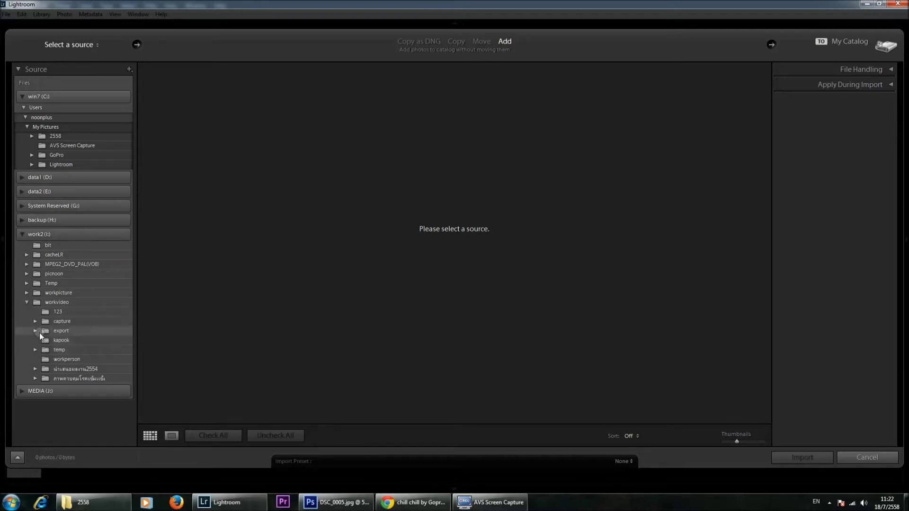
Step: Choose the Trips subfolder under workpicture as the import source, listing 355 photos
{"action": "left_click", "coordinate": [26, 293]}
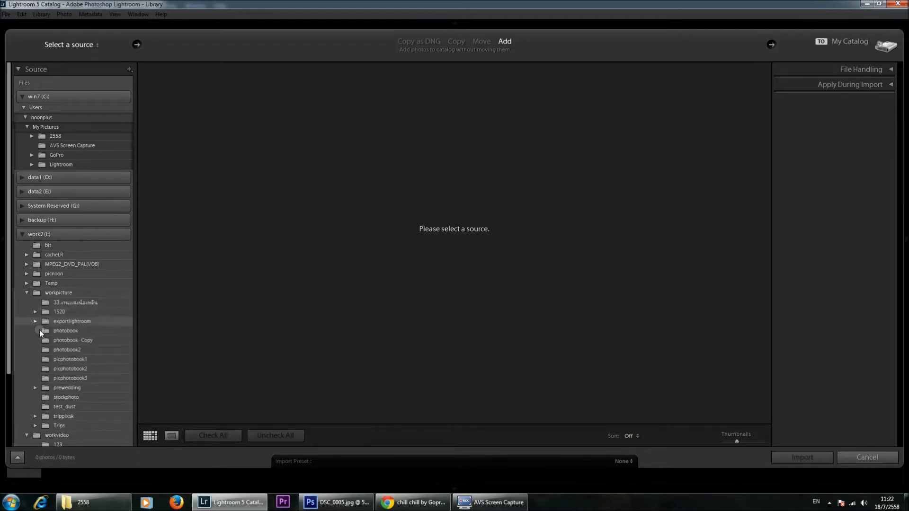
{"action": "left_click", "coordinate": [36, 425]}
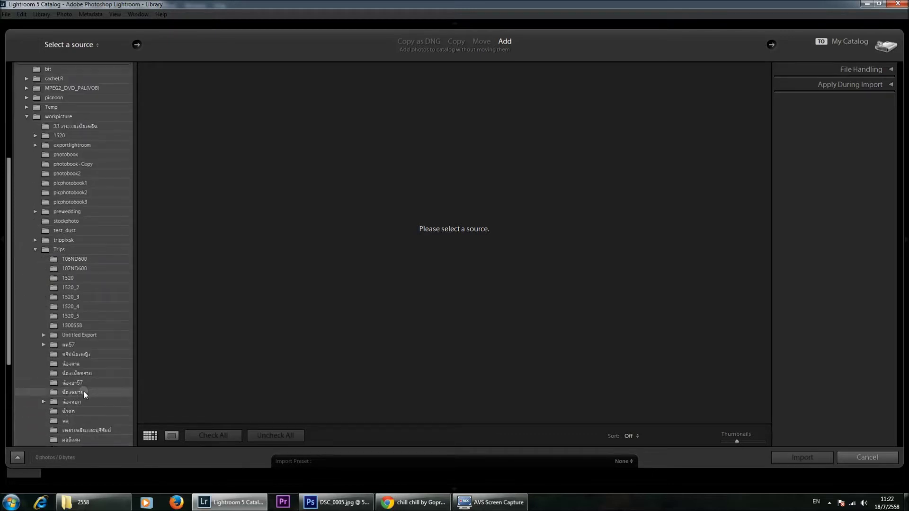
{"action": "left_click", "coordinate": [84, 392]}
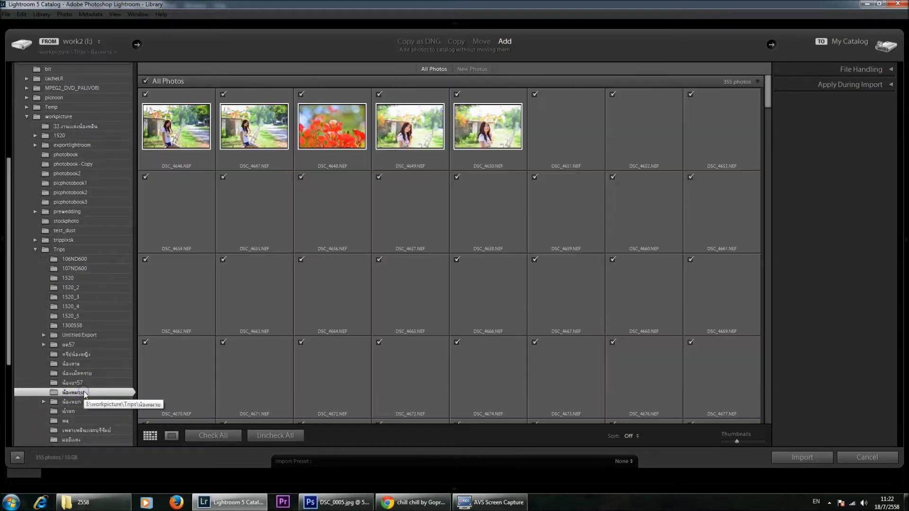
Step: Deselect all 355 photos and scroll down to find DSC_4775
{"action": "left_click", "coordinate": [145, 82]}
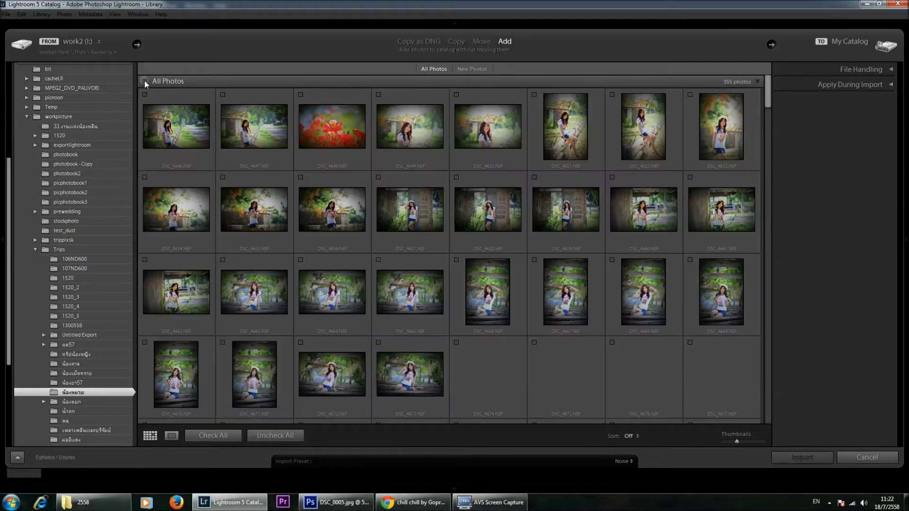
{"action": "scroll", "coordinate": [544, 204], "scroll_direction": "down", "scroll_amount": 3}
{"action": "scroll", "coordinate": [570, 225], "scroll_direction": "down", "scroll_amount": 1}
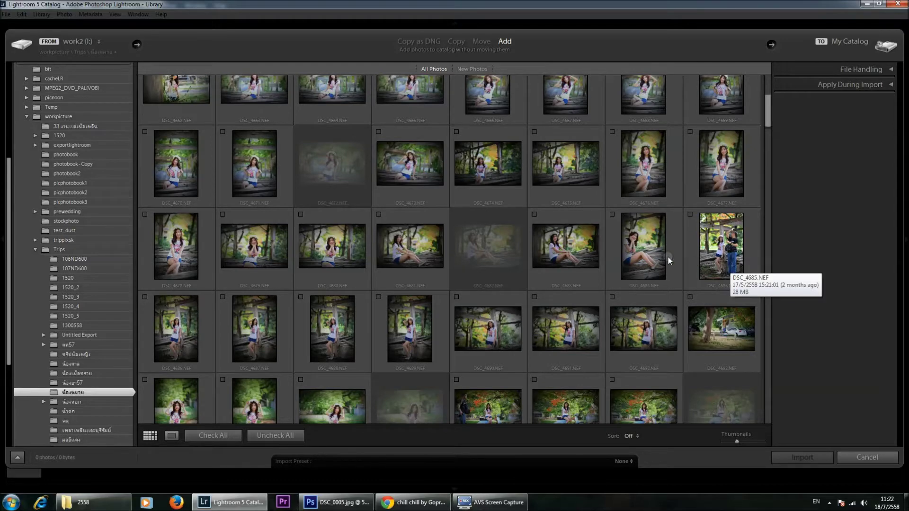
{"action": "scroll", "coordinate": [617, 248], "scroll_direction": "down", "scroll_amount": 3}
{"action": "scroll", "coordinate": [616, 248], "scroll_direction": "down", "scroll_amount": 2}
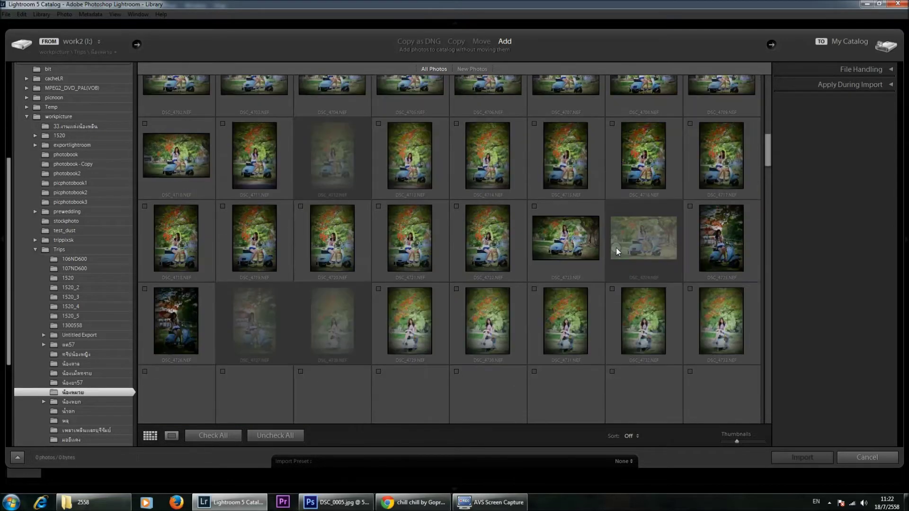
{"action": "scroll", "coordinate": [615, 248], "scroll_direction": "down", "scroll_amount": 2}
{"action": "scroll", "coordinate": [615, 248], "scroll_direction": "down", "scroll_amount": 1}
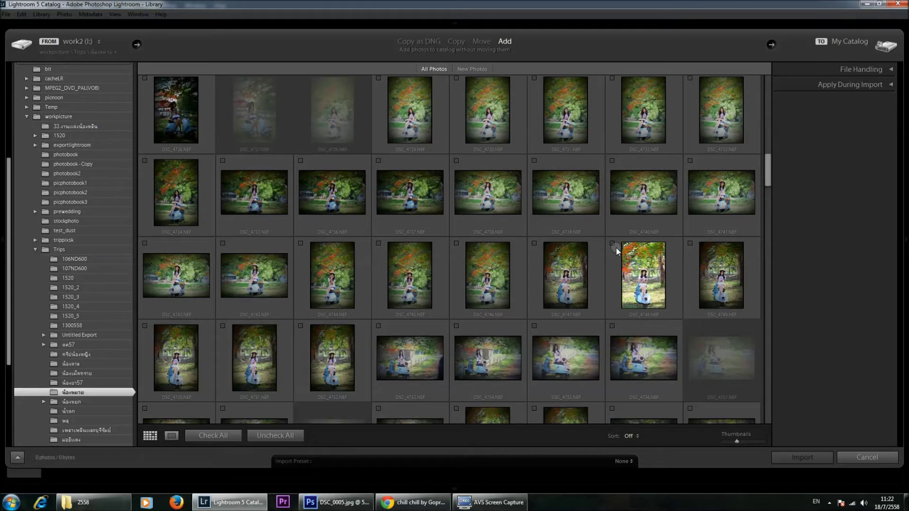
{"action": "mouse_move", "coordinate": [616, 249]}
{"action": "scroll", "coordinate": [617, 251], "scroll_direction": "down", "scroll_amount": 4}
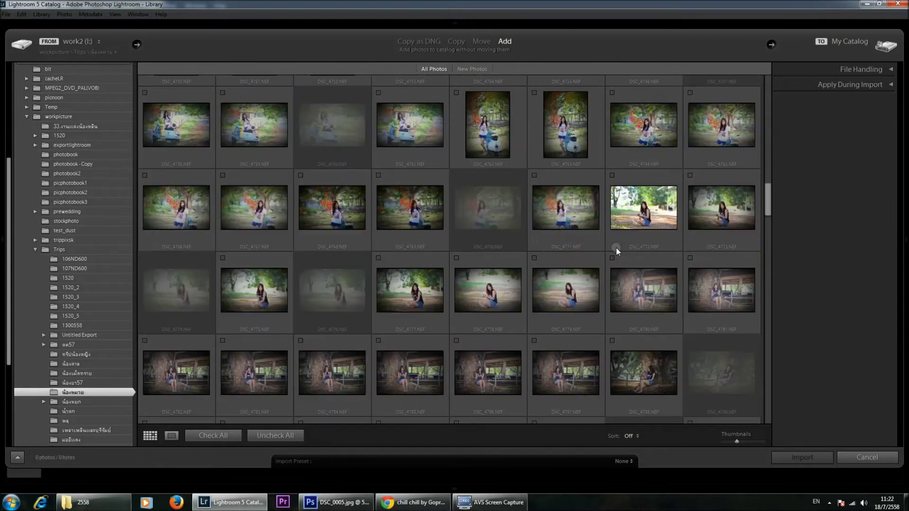
{"action": "scroll", "coordinate": [617, 251], "scroll_direction": "down", "scroll_amount": 1}
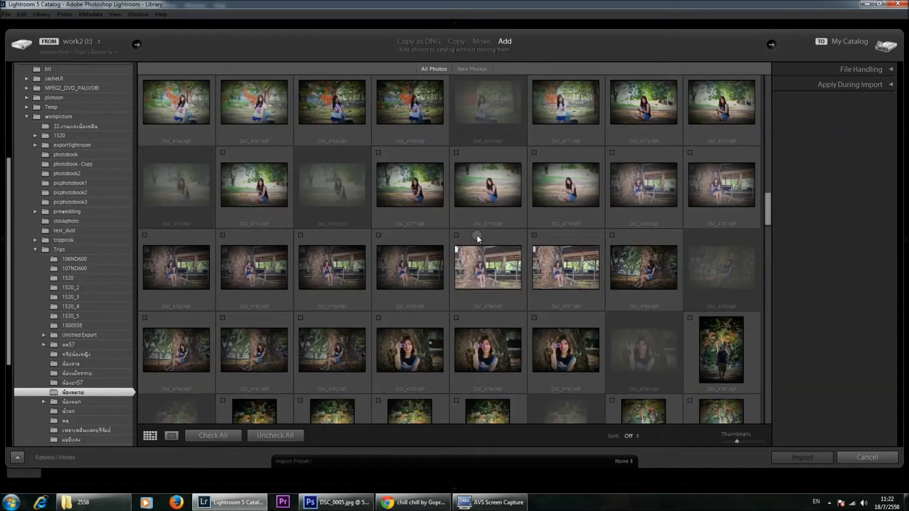
Step: Include only DSC_4775.NEF and import it into the catalog
{"action": "double_click", "coordinate": [277, 190]}
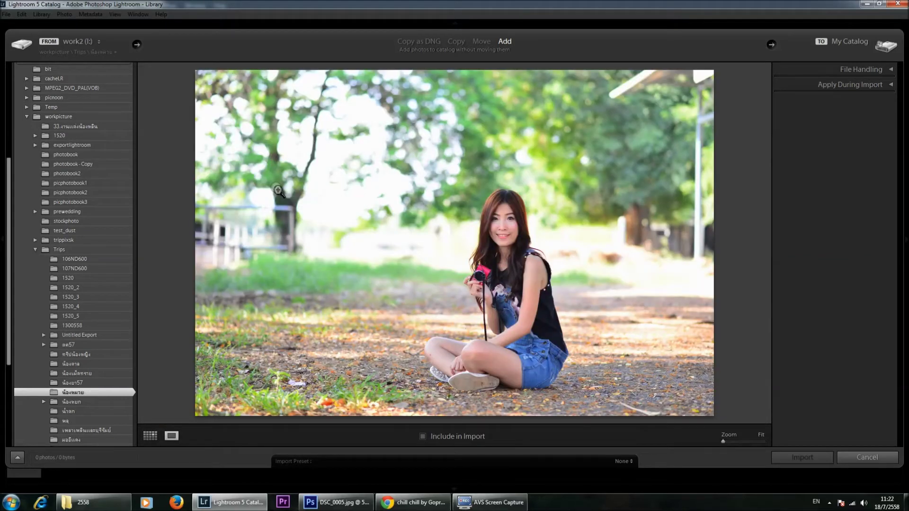
{"action": "left_click", "coordinate": [423, 437]}
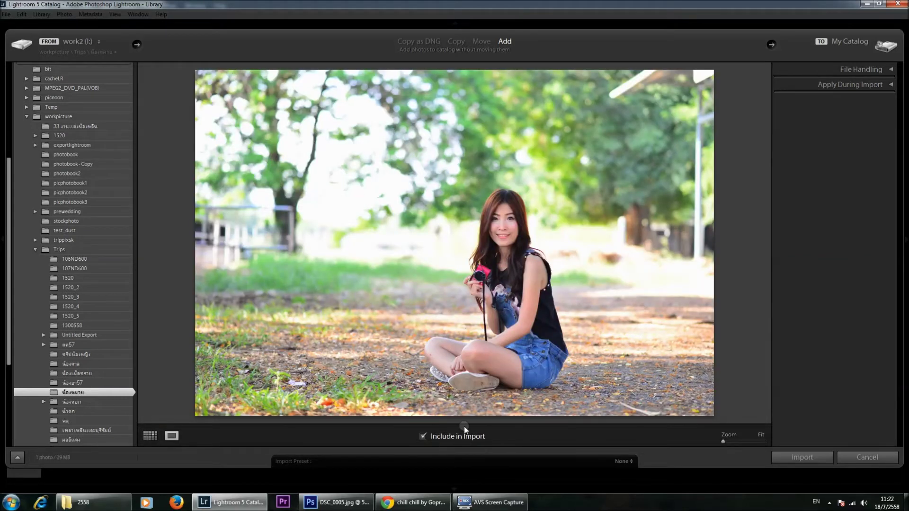
{"action": "left_click", "coordinate": [801, 458]}
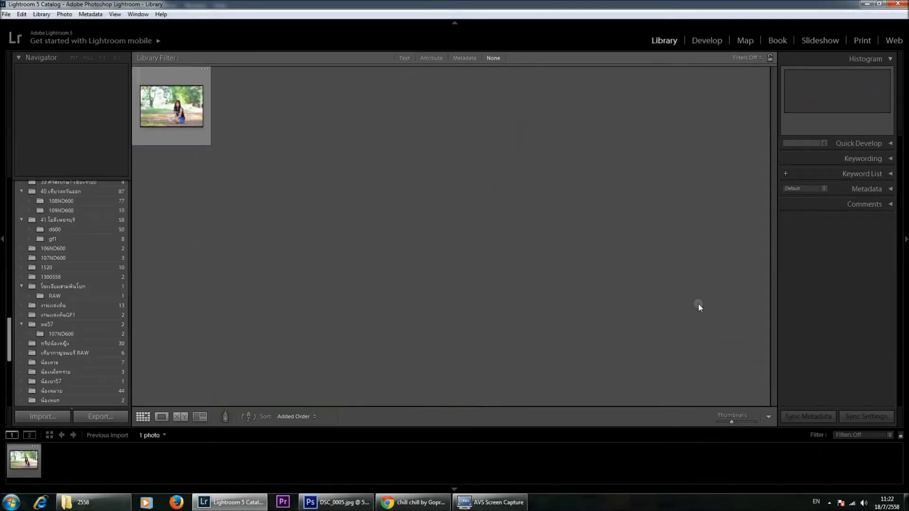
Step: Develop DSC_4775 with Highlights -50, Shadows +24 and Saturation +17
{"action": "left_click", "coordinate": [709, 42]}
{"action": "left_click", "coordinate": [18, 469]}
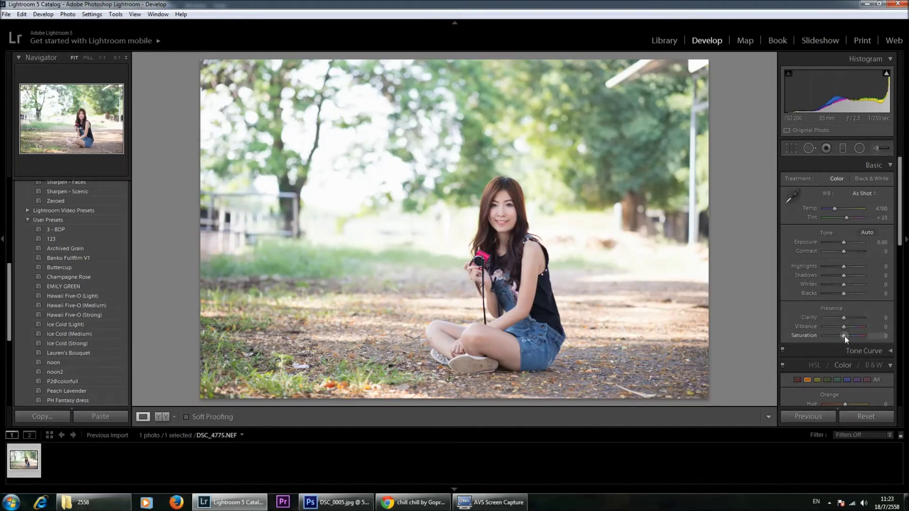
{"action": "left_click_drag", "start_coordinate": [843, 268], "coordinate": [834, 268]}
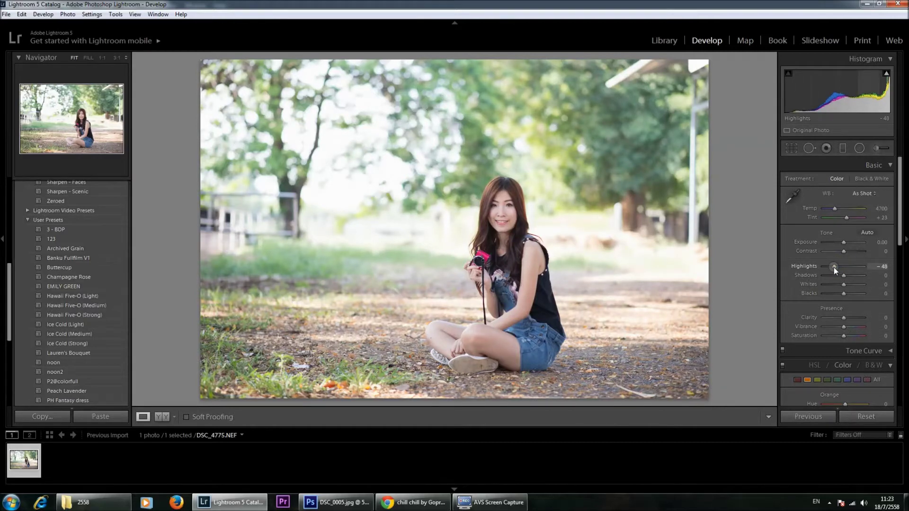
{"action": "left_click_drag", "start_coordinate": [842, 277], "coordinate": [847, 277]}
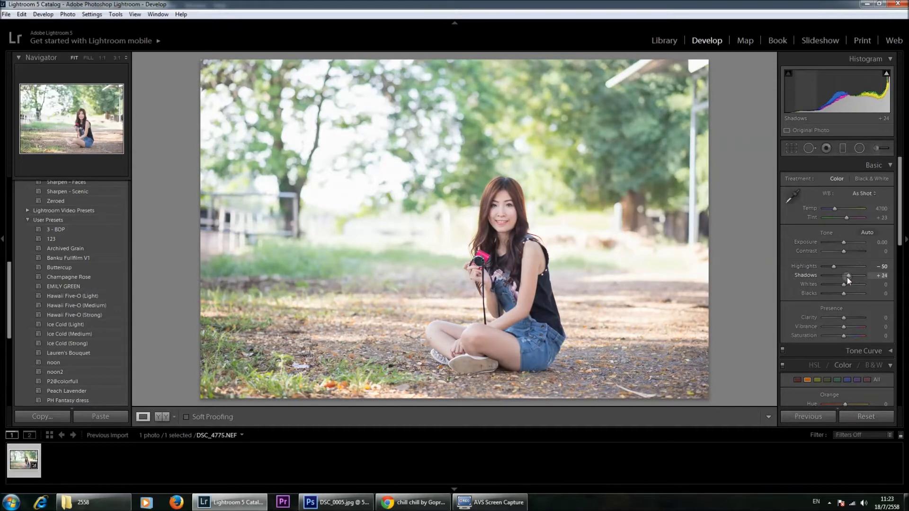
{"action": "left_click_drag", "start_coordinate": [844, 335], "coordinate": [847, 336]}
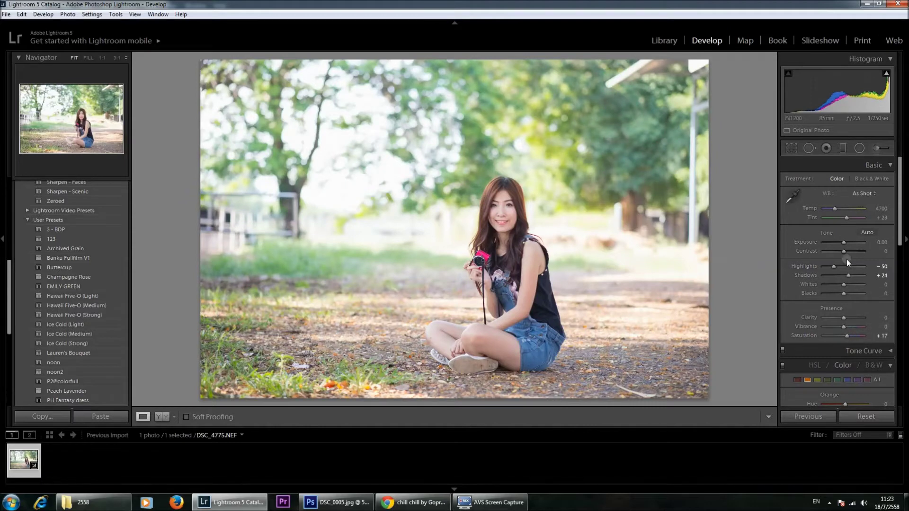
Step: Add a wide radial filter around the seated woman that darkens the surroundings at Exposure -1.24
{"action": "left_click", "coordinate": [859, 148]}
{"action": "left_click_drag", "start_coordinate": [420, 128], "coordinate": [655, 365]}
{"action": "left_click_drag", "start_coordinate": [587, 193], "coordinate": [616, 241]}
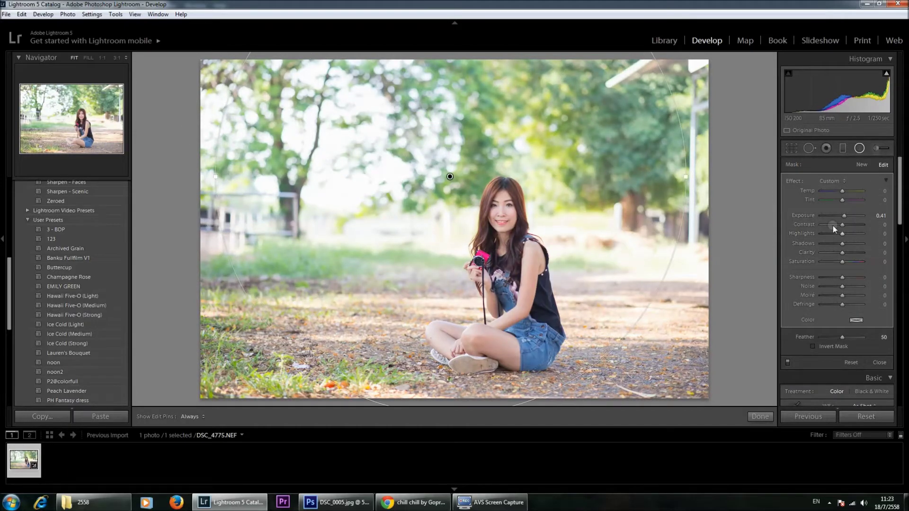
{"action": "left_click_drag", "start_coordinate": [843, 216], "coordinate": [833, 219]}
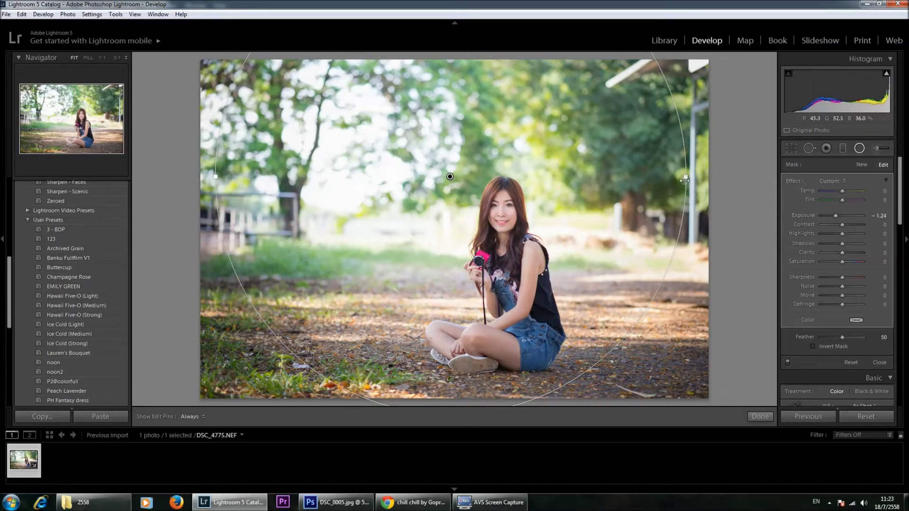
{"action": "left_click_drag", "start_coordinate": [685, 179], "coordinate": [708, 180]}
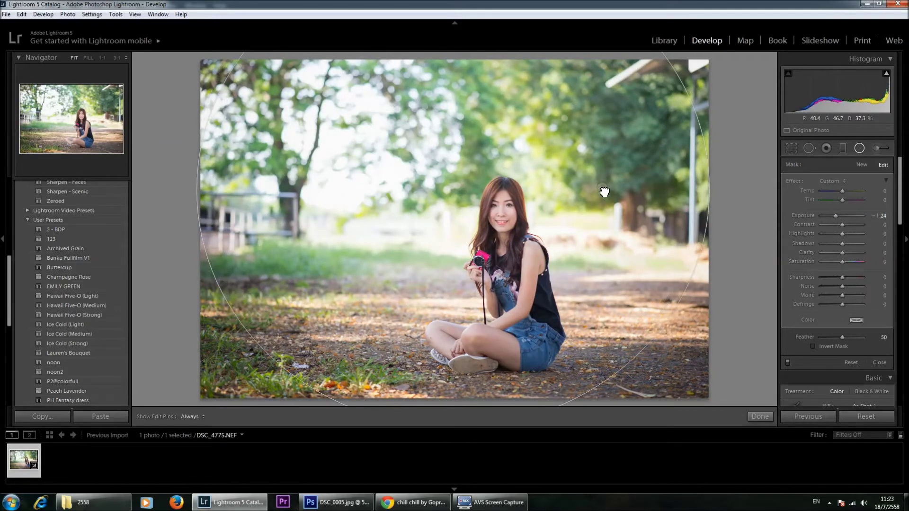
{"action": "key", "text": "shift+m"}
{"action": "left_click_drag", "start_coordinate": [900, 214], "coordinate": [900, 312]}
Step: Set Luminance noise reduction 29, Highlights -67, Exposure -0.60, and ready a +0.41 exposure brush
{"action": "left_click_drag", "start_coordinate": [824, 356], "coordinate": [834, 358]}
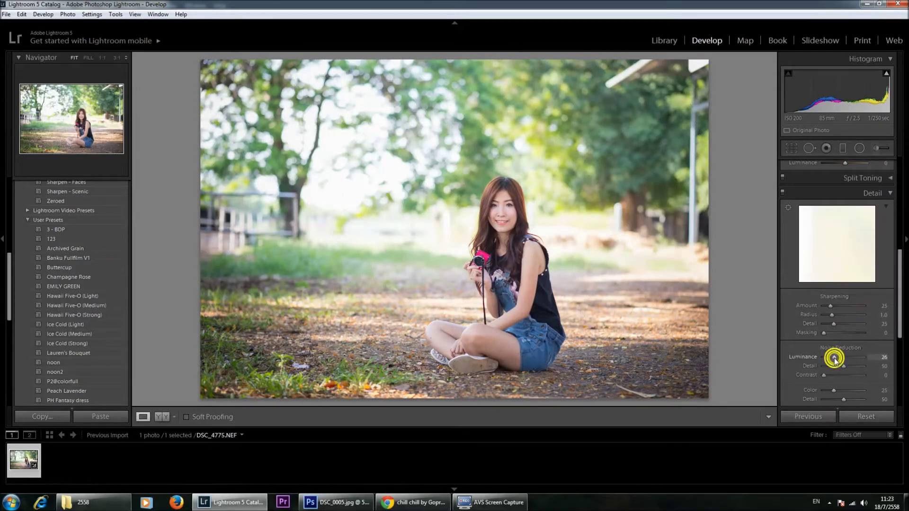
{"action": "left_click_drag", "start_coordinate": [834, 358], "coordinate": [835, 357]}
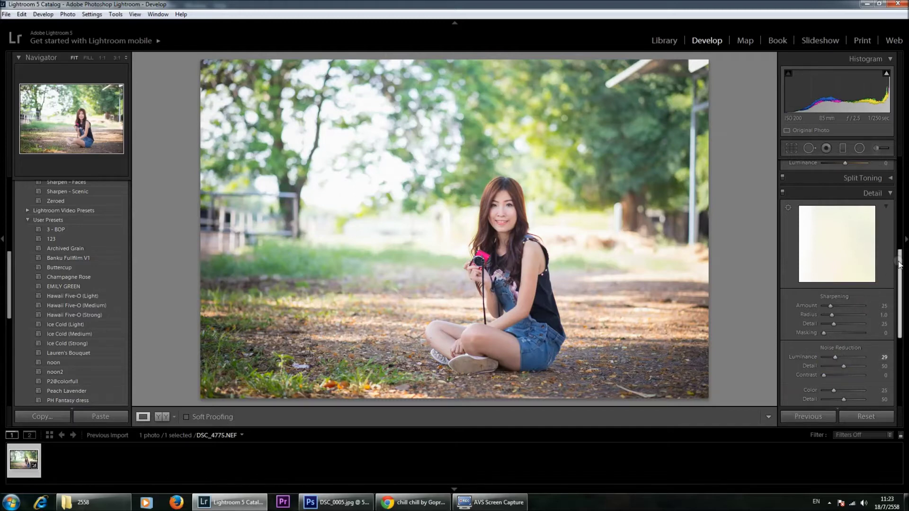
{"action": "left_click_drag", "start_coordinate": [900, 258], "coordinate": [899, 164]}
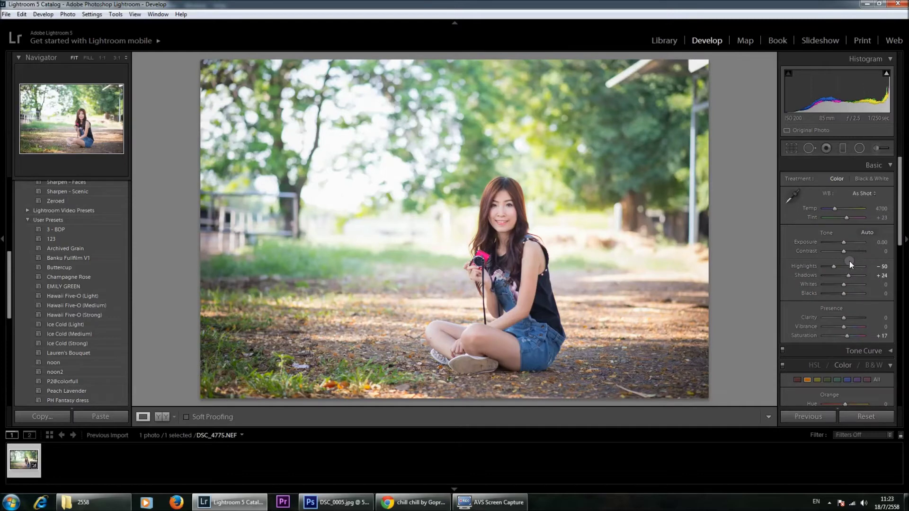
{"action": "left_click_drag", "start_coordinate": [832, 266], "coordinate": [842, 242]}
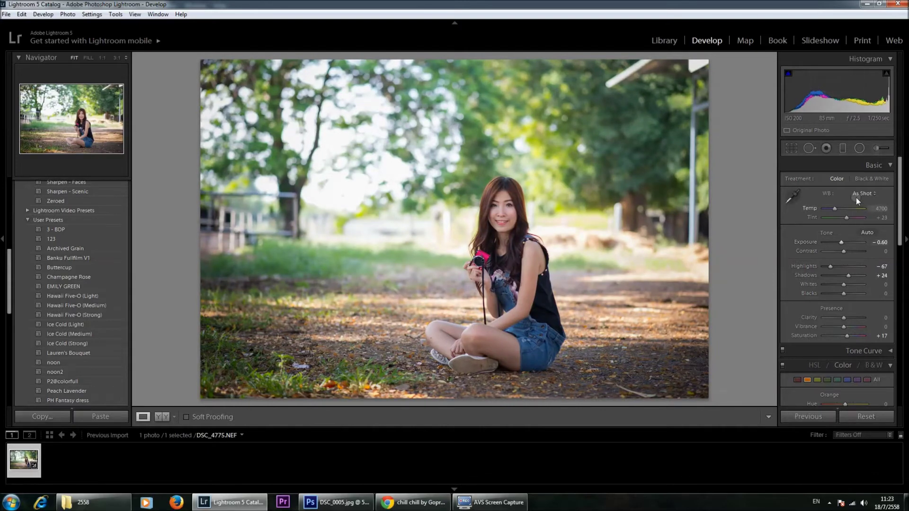
{"action": "left_click", "coordinate": [878, 147]}
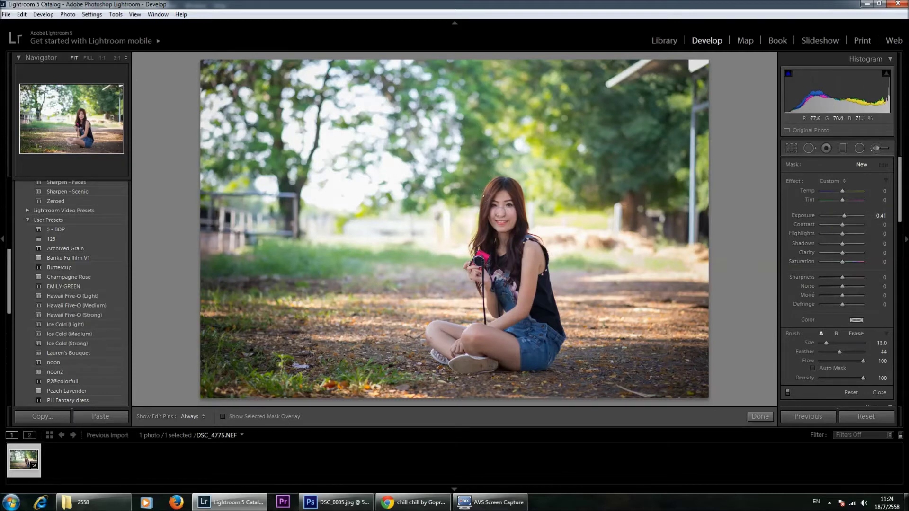
Step: Hide edit pins and paint a +0.41 exposure brush stroke over the woman's legs
{"action": "key", "text": "h"}
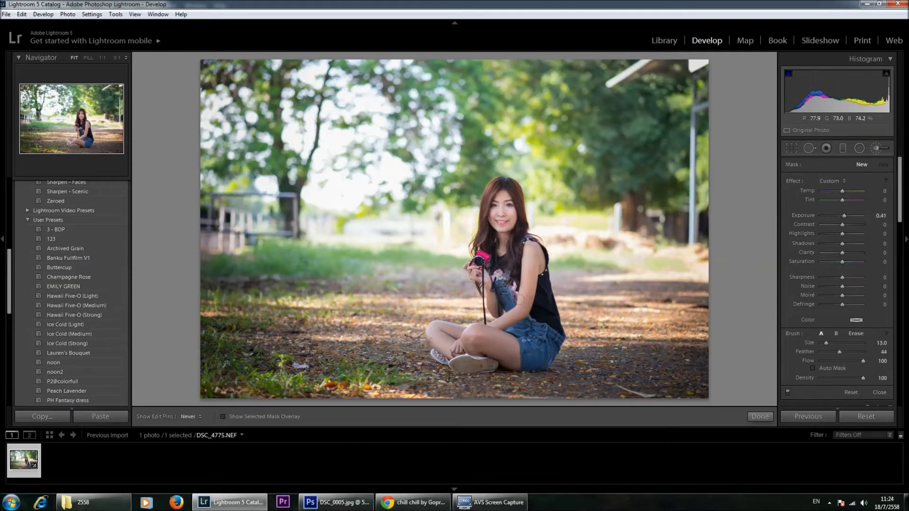
{"action": "left_click_drag", "start_coordinate": [496, 335], "coordinate": [533, 344]}
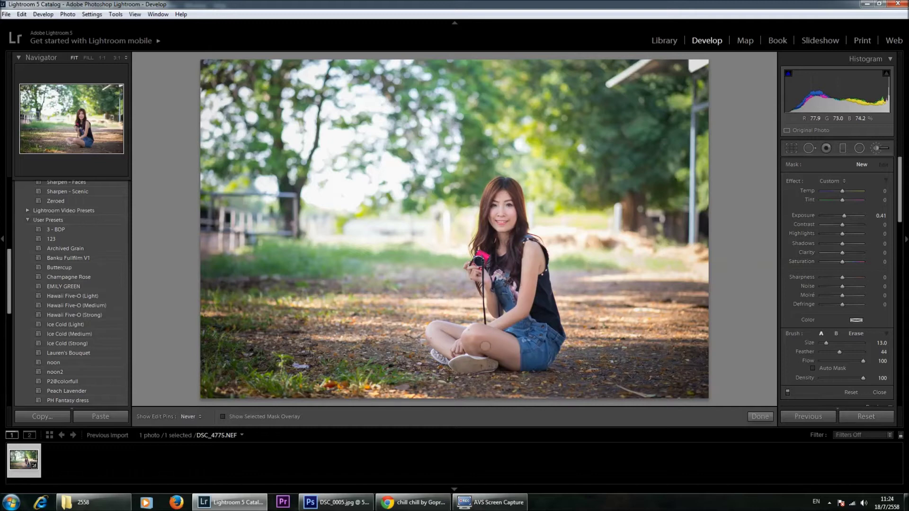
{"action": "left_click", "coordinate": [877, 151]}
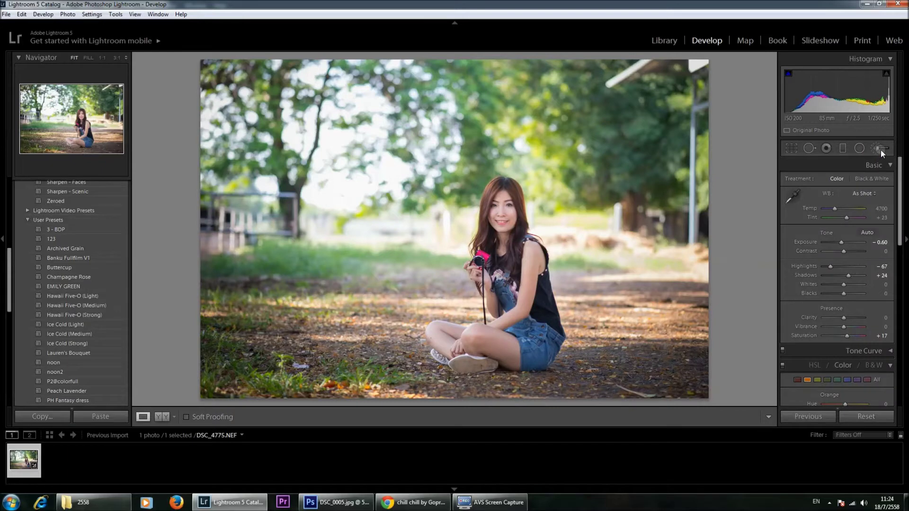
Step: Crop the portrait at Original aspect, trimming the top and right, and apply the crop
{"action": "left_click", "coordinate": [792, 148]}
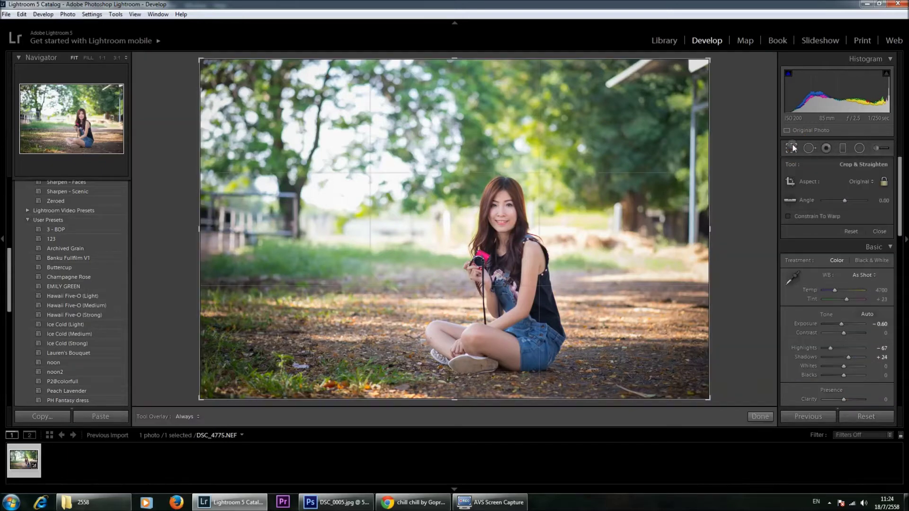
{"action": "left_click", "coordinate": [871, 183]}
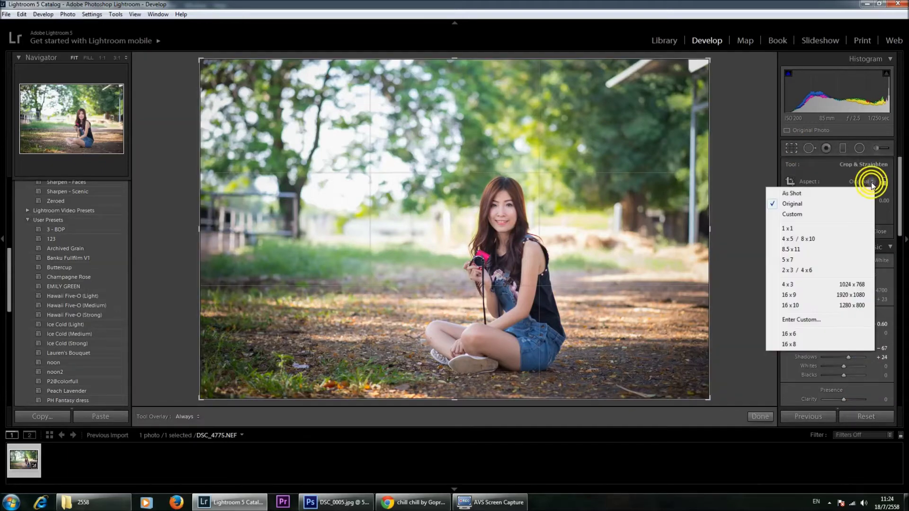
{"action": "left_click", "coordinate": [810, 270]}
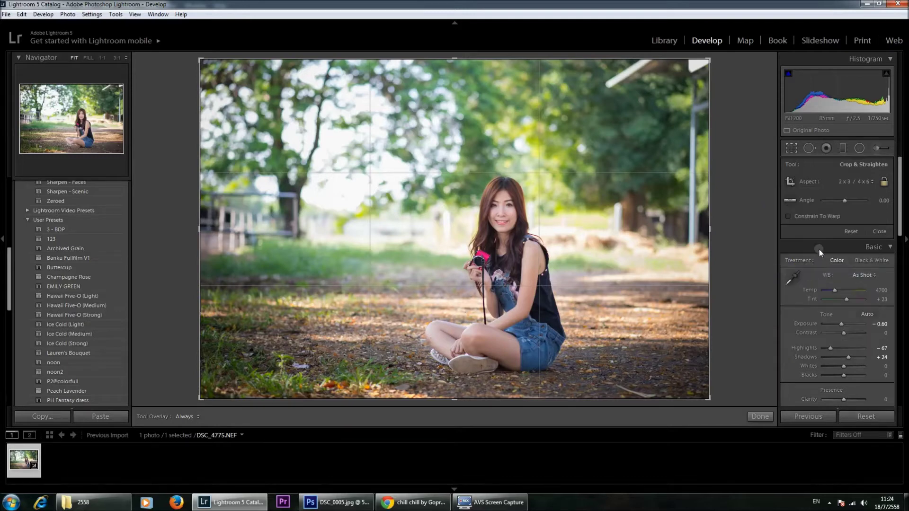
{"action": "left_click", "coordinate": [871, 183]}
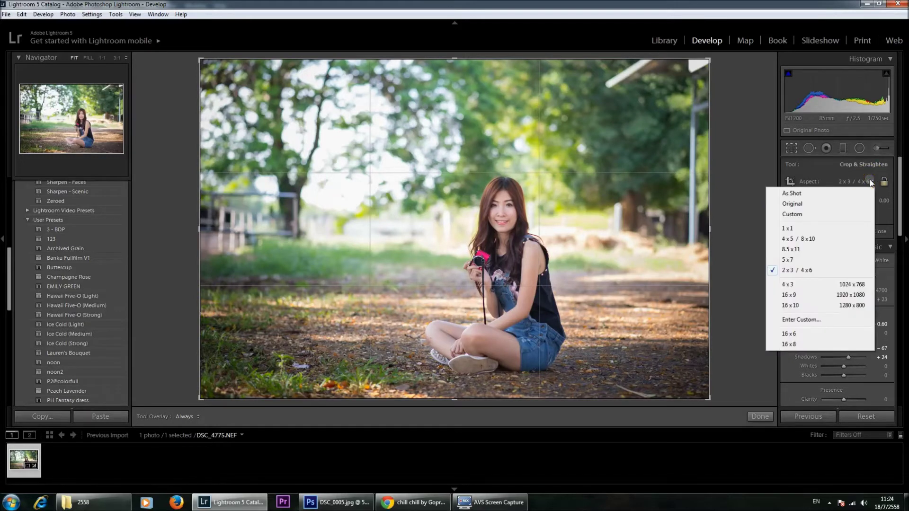
{"action": "left_click", "coordinate": [817, 204]}
{"action": "left_click_drag", "start_coordinate": [716, 61], "coordinate": [702, 88]}
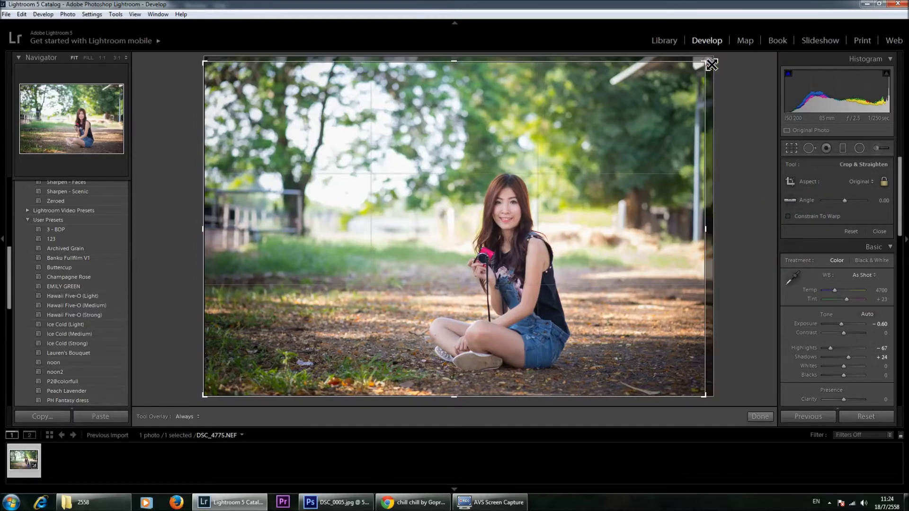
{"action": "left_click_drag", "start_coordinate": [669, 118], "coordinate": [660, 119]}
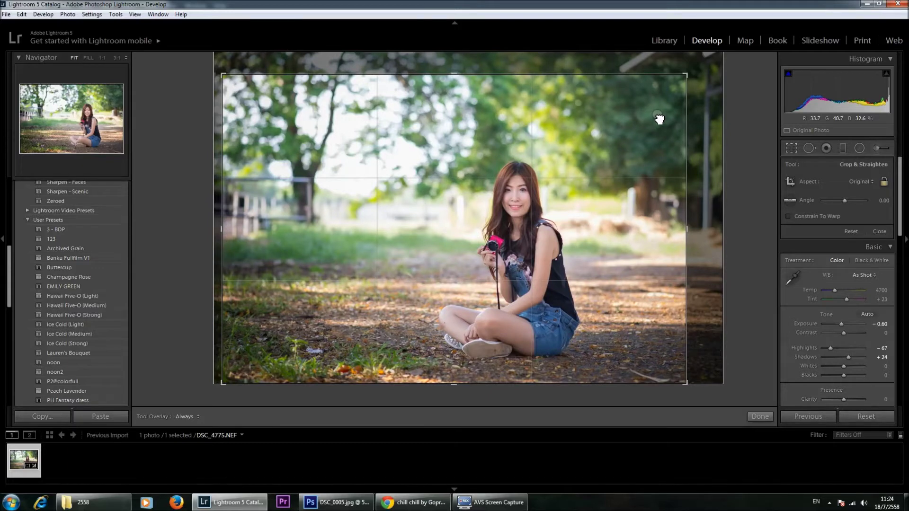
{"action": "double_click", "coordinate": [526, 182]}
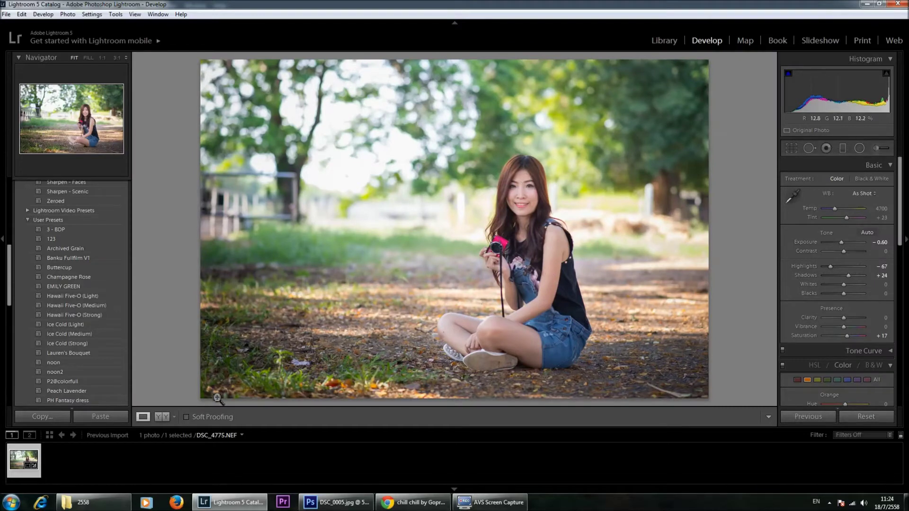
Step: Export the edited portrait as the single JPEG file DSC_4775.jpg
{"action": "right_click", "coordinate": [18, 468]}
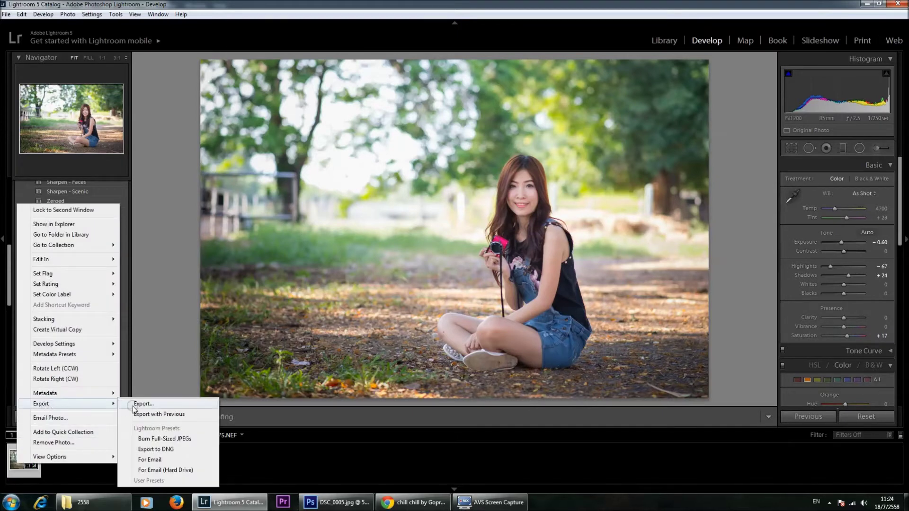
{"action": "left_click", "coordinate": [137, 404]}
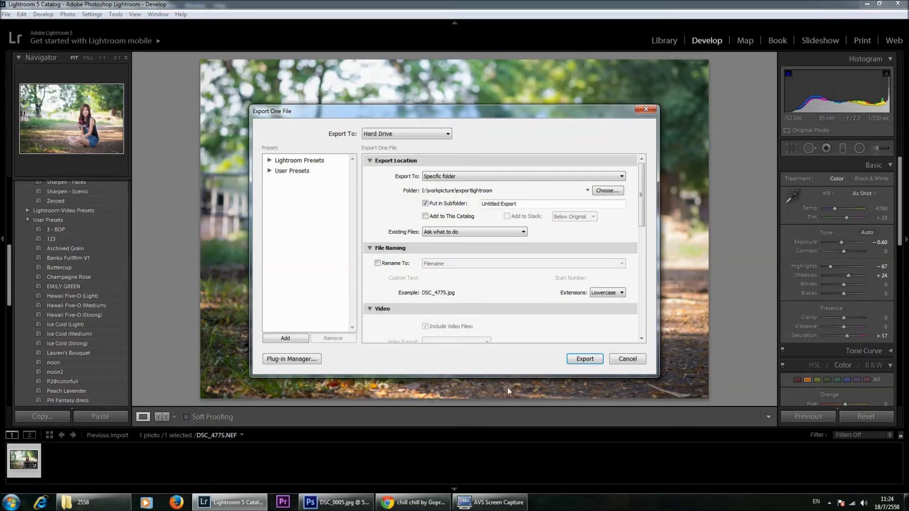
{"action": "left_click", "coordinate": [584, 359]}
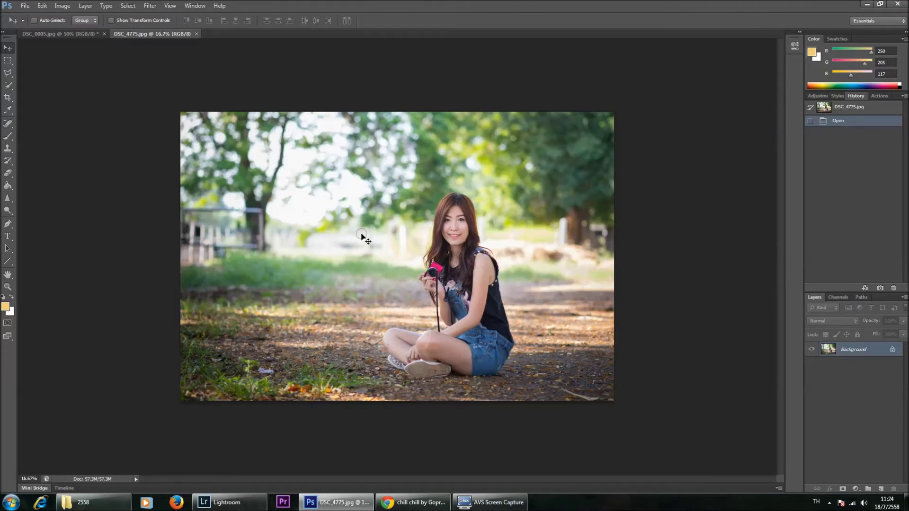
Step: Apply Levels with input levels 24, 1.00 and 252 to DSC_4775.jpg
{"action": "left_click", "coordinate": [63, 5]}
{"action": "mouse_move", "coordinate": [77, 30]}
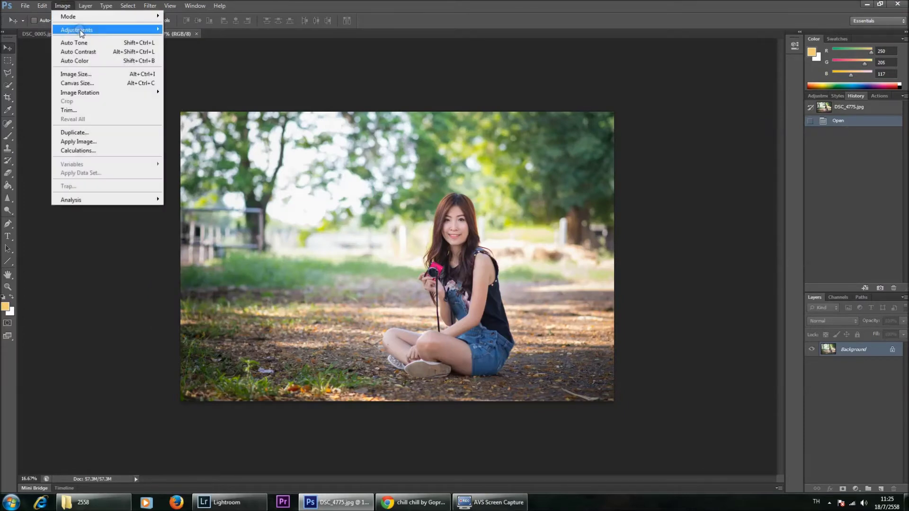
{"action": "left_click", "coordinate": [173, 38]}
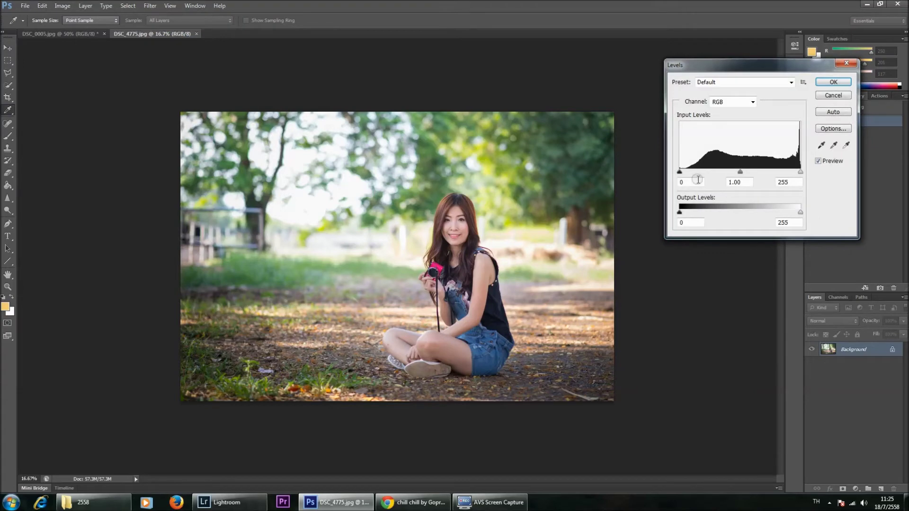
{"action": "left_click_drag", "start_coordinate": [681, 172], "coordinate": [691, 172]}
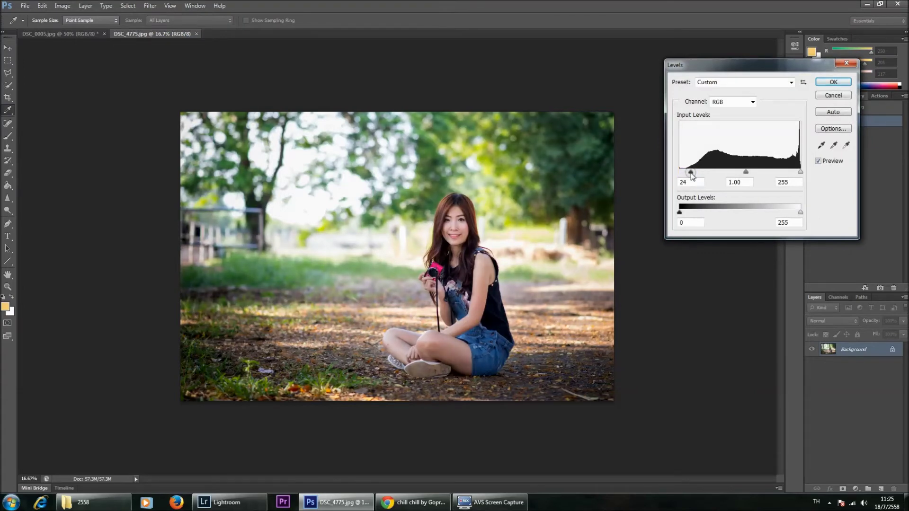
{"action": "left_click_drag", "start_coordinate": [800, 172], "coordinate": [798, 173]}
{"action": "left_click", "coordinate": [832, 82]}
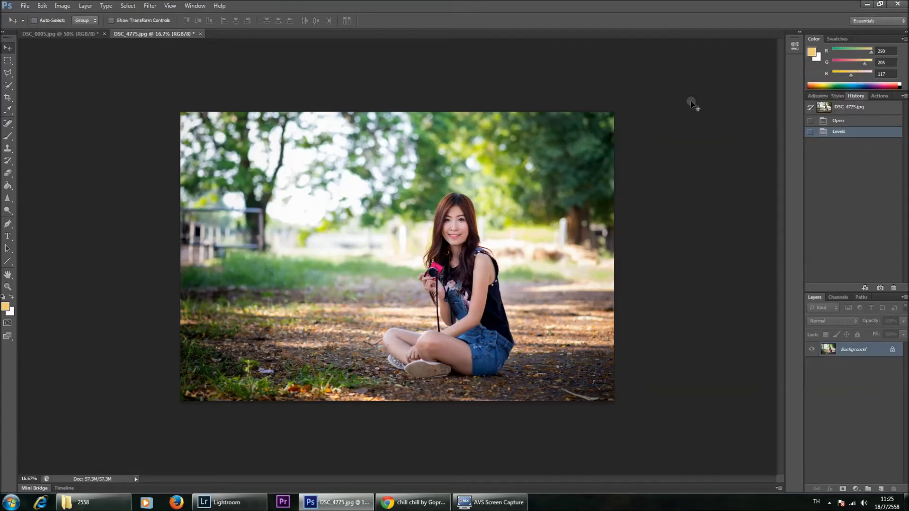
{"action": "key", "text": "ctrl+plus"}
Step: Push in the woman's cheeks and jaw with Liquify Forward Warp strokes
{"action": "key", "text": "ctrl+plus"}
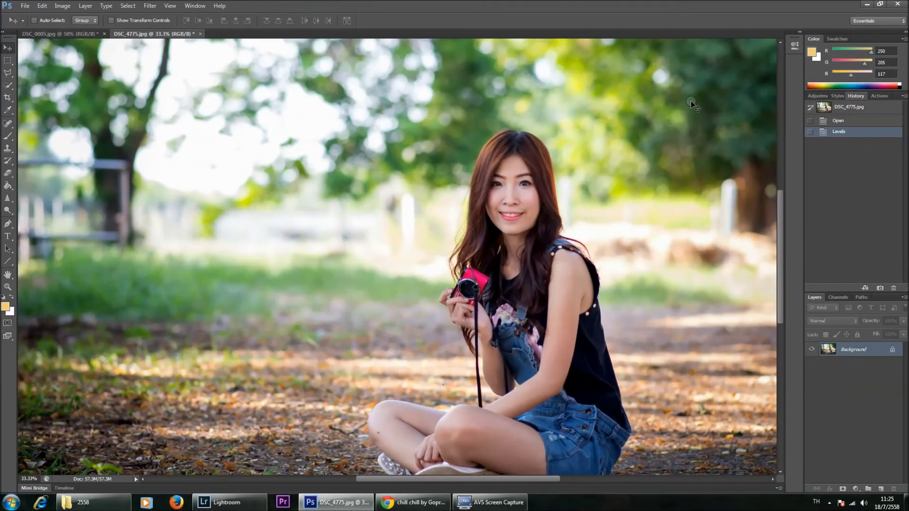
{"action": "key", "text": "ctrl+plus"}
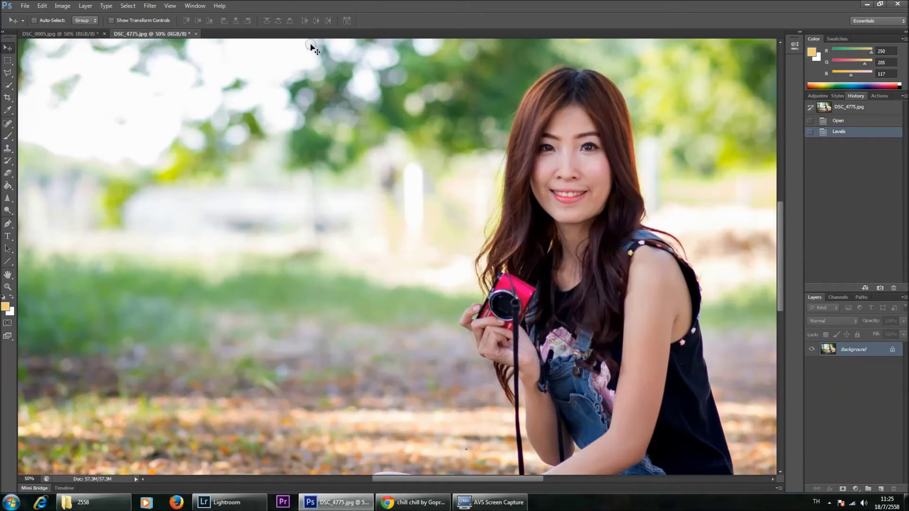
{"action": "left_click", "coordinate": [148, 6]}
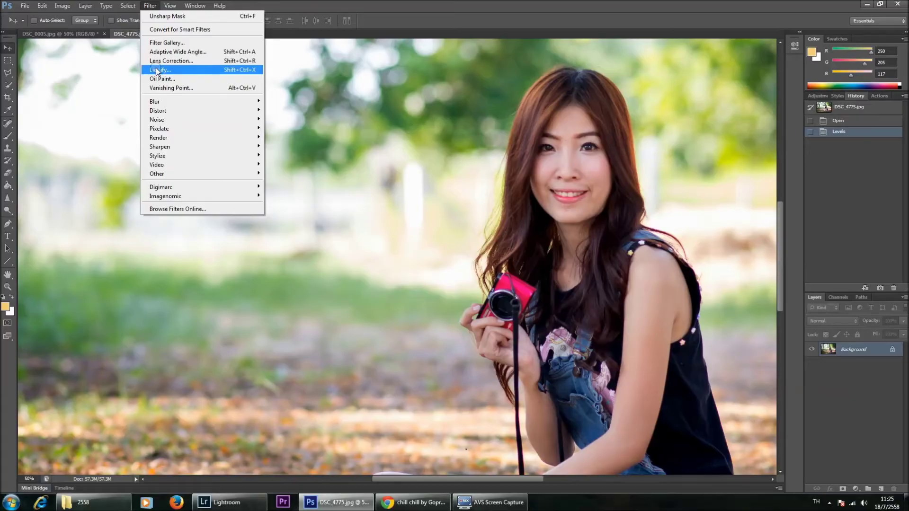
{"action": "left_click", "coordinate": [157, 71]}
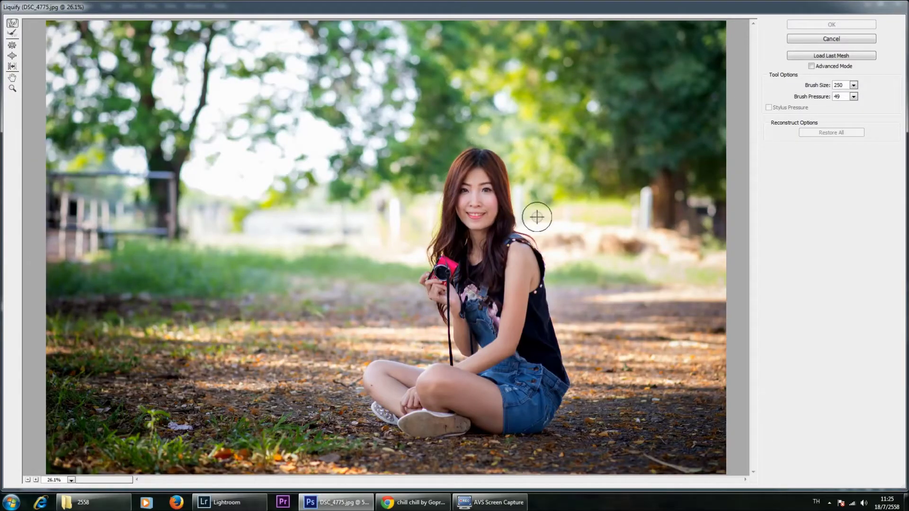
{"action": "key", "text": "ctrl+plus"}
{"action": "key", "text": "ctrl+plus"}
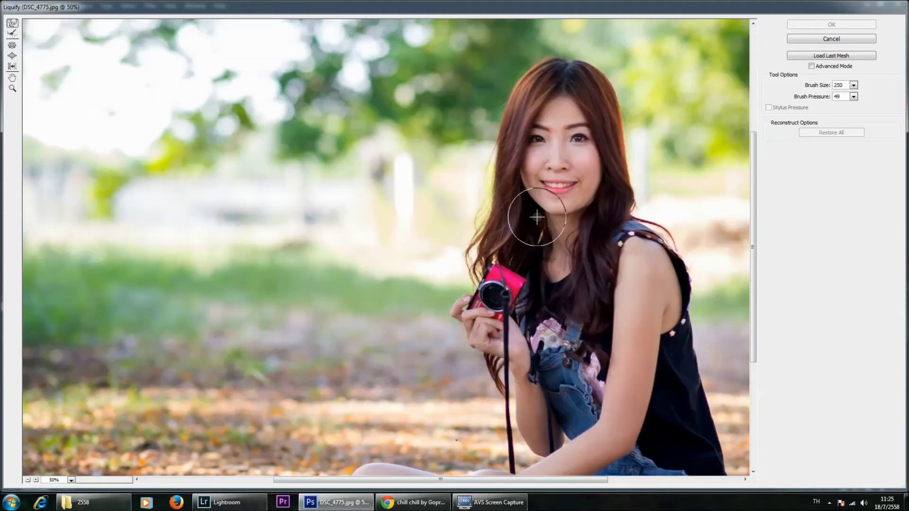
{"action": "key", "text": "ctrl+plus"}
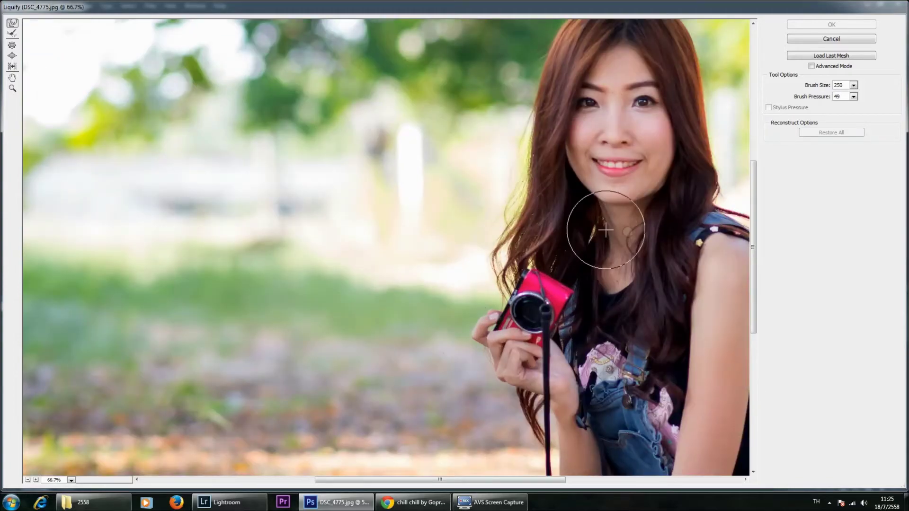
{"action": "left_click_drag", "start_coordinate": [426, 481], "coordinate": [478, 481]}
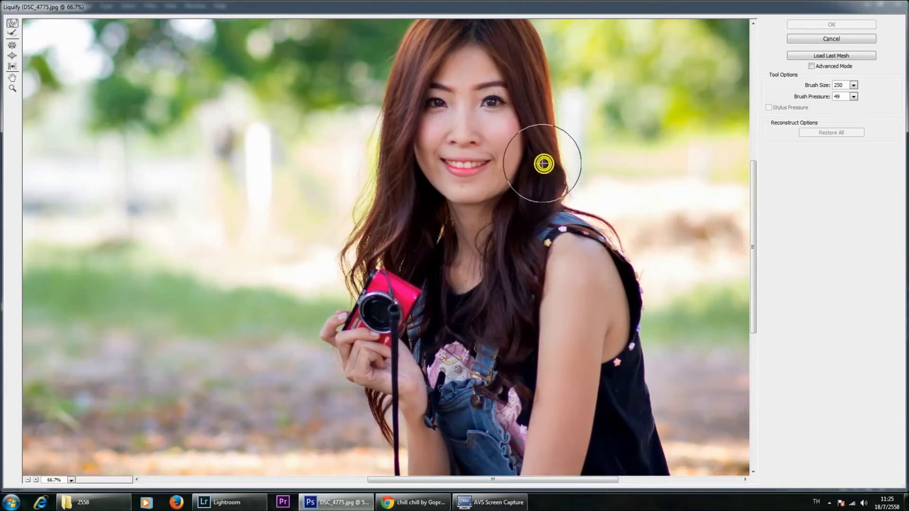
{"action": "left_click_drag", "start_coordinate": [540, 163], "coordinate": [531, 170]}
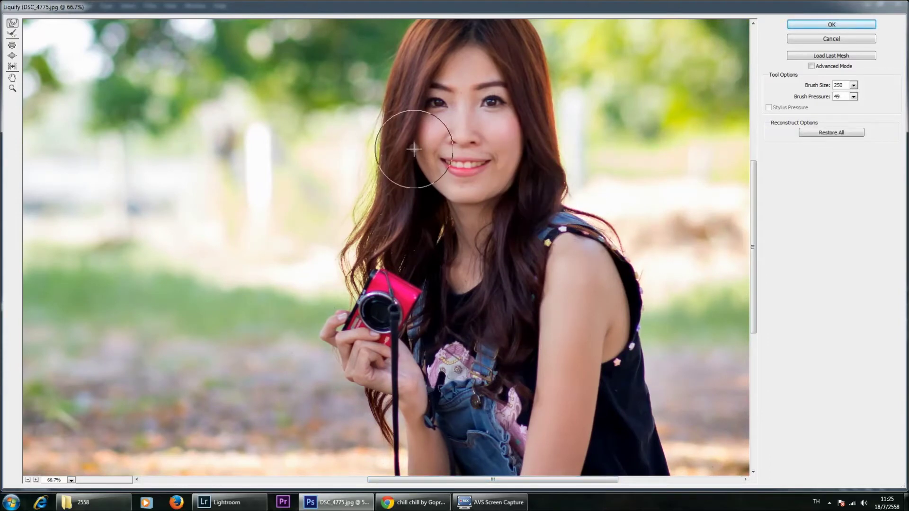
{"action": "left_click_drag", "start_coordinate": [412, 146], "coordinate": [410, 173]}
{"action": "left_click_drag", "start_coordinate": [524, 197], "coordinate": [468, 203]}
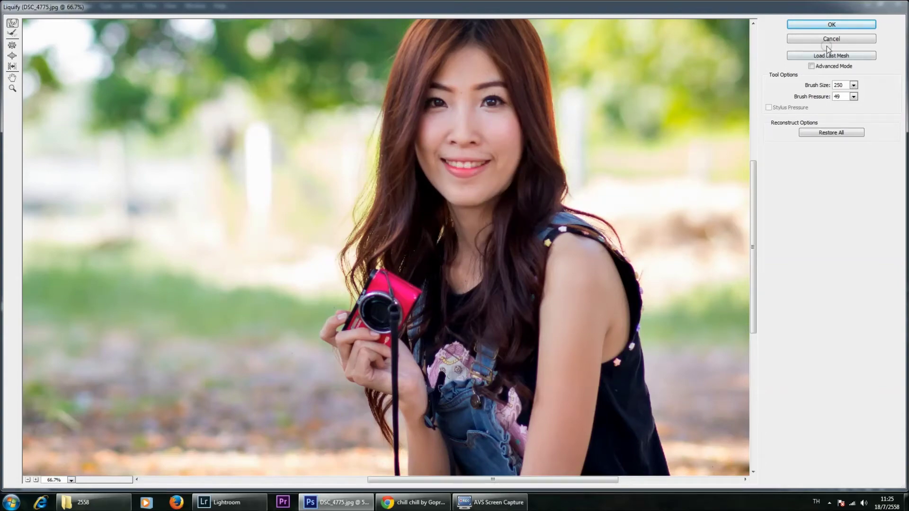
{"action": "left_click", "coordinate": [831, 25]}
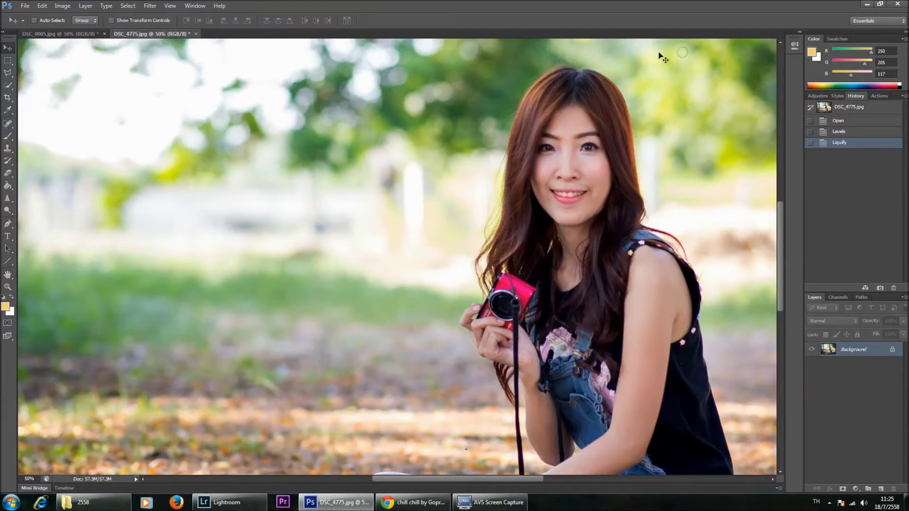
Step: Select the Spot Healing Brush at 100% zoom and shrink it to 11 px
{"action": "left_click", "coordinate": [10, 124]}
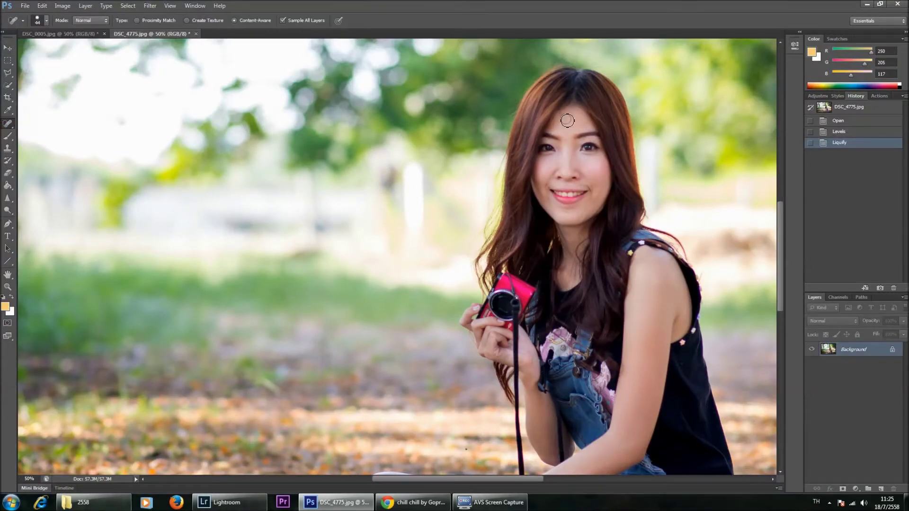
{"action": "key", "text": "ctrl+plus"}
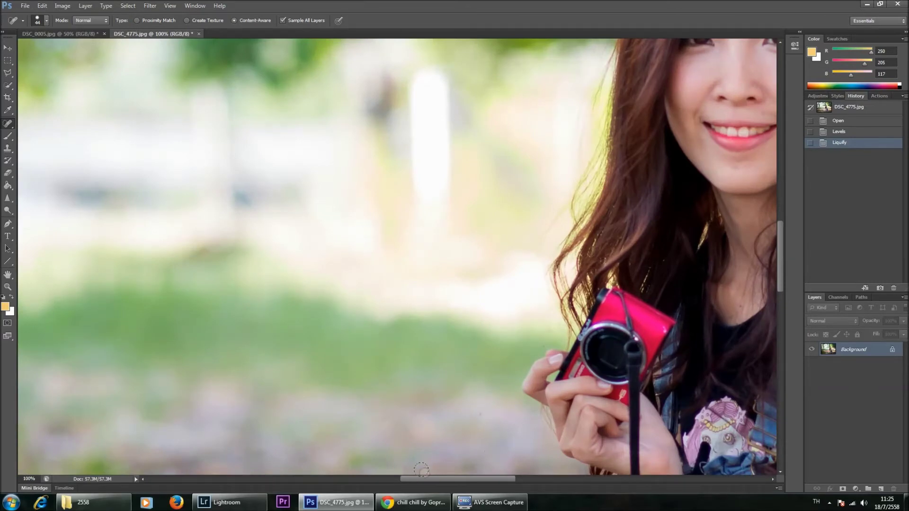
{"action": "left_click_drag", "start_coordinate": [425, 478], "coordinate": [478, 478]}
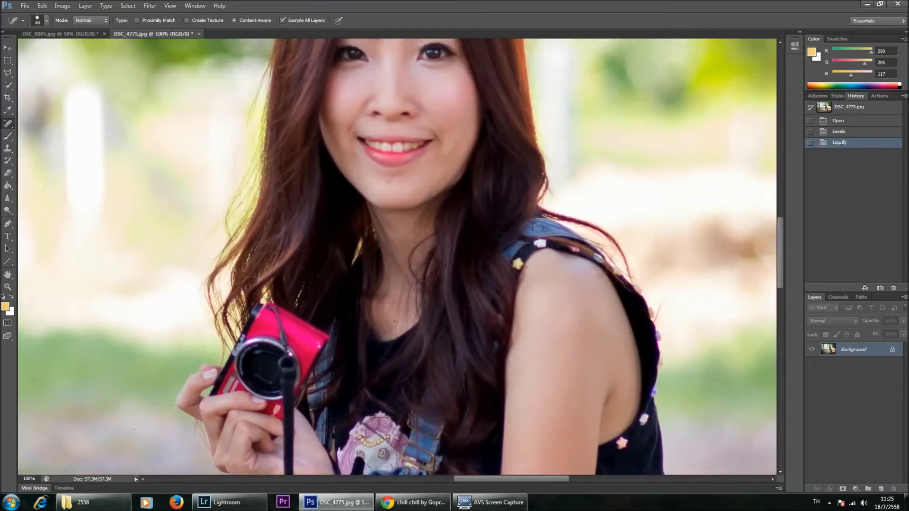
{"action": "scroll", "coordinate": [536, 226], "scroll_direction": "up", "scroll_amount": 3}
{"action": "right_click", "coordinate": [405, 142]}
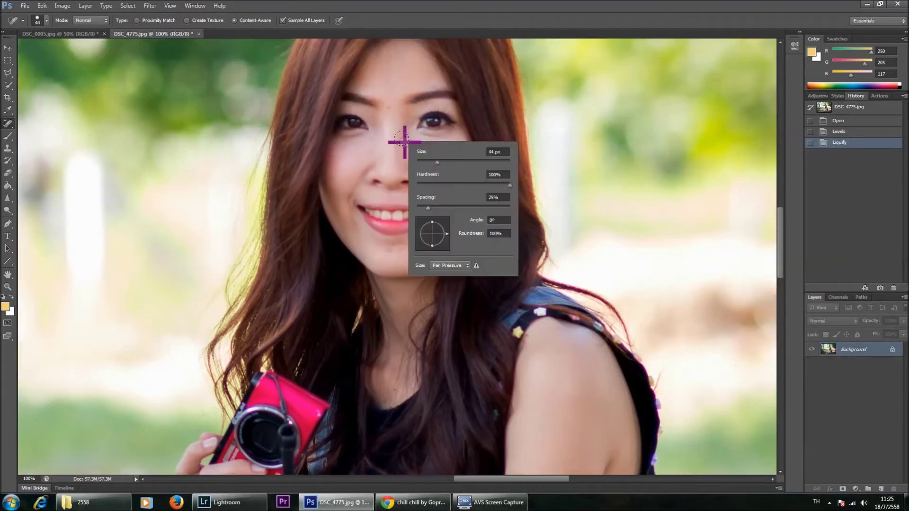
{"action": "left_click", "coordinate": [424, 161]}
{"action": "left_click_drag", "start_coordinate": [424, 164], "coordinate": [422, 161]}
Step: Heal the two forehead spots, several chin blemishes and a right-cheek blemish
{"action": "left_click", "coordinate": [389, 107]}
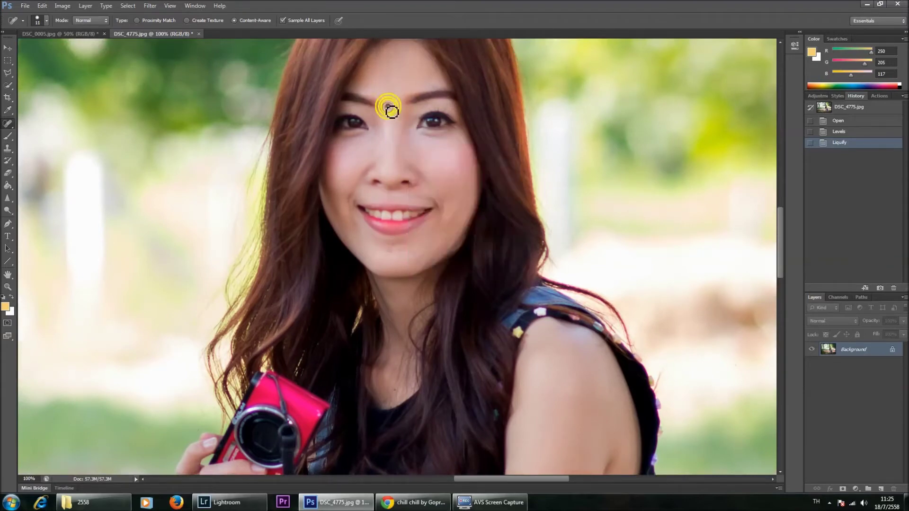
{"action": "left_click", "coordinate": [392, 60]}
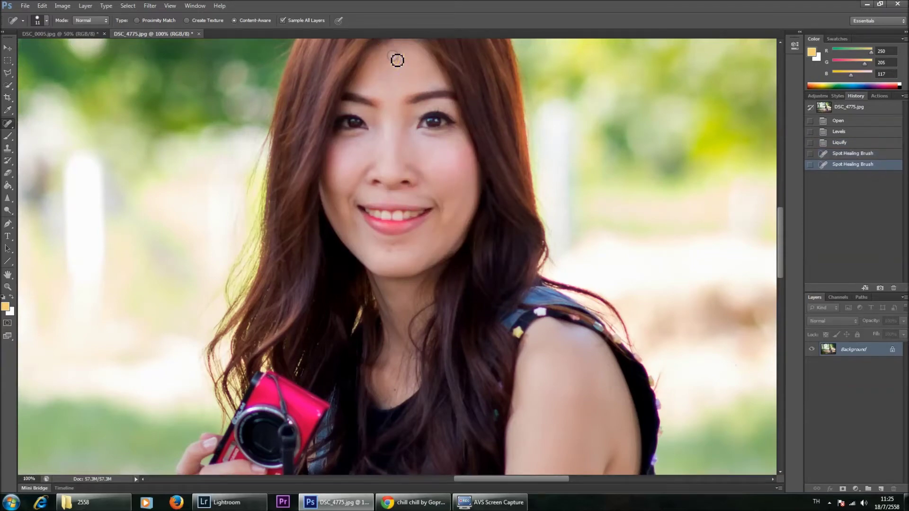
{"action": "left_click", "coordinate": [391, 253]}
{"action": "left_click", "coordinate": [393, 244]}
{"action": "left_click", "coordinate": [399, 250]}
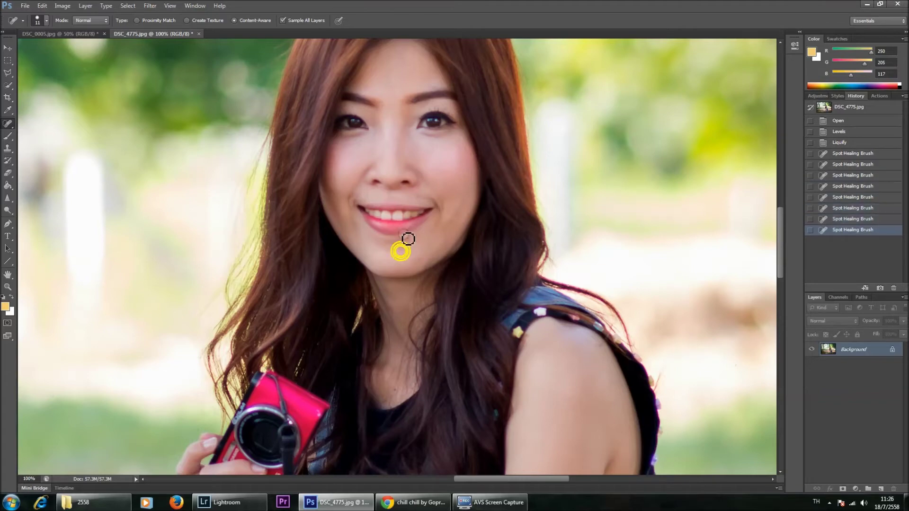
{"action": "left_click", "coordinate": [420, 199]}
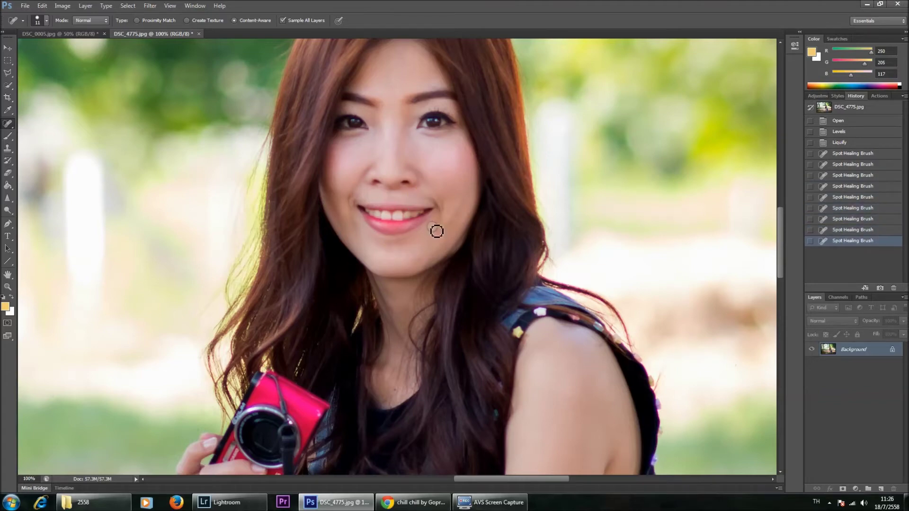
{"action": "left_click", "coordinate": [417, 252]}
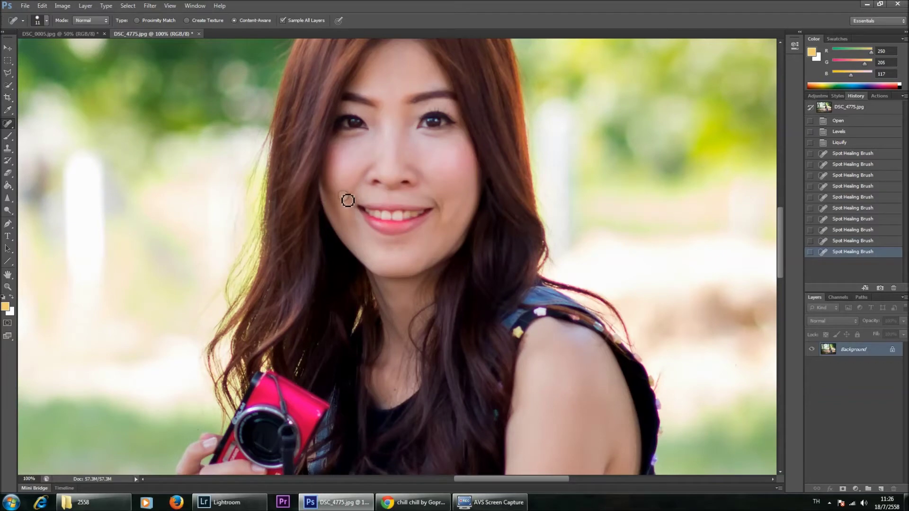
Step: Heal the left-cheek blemish and the remaining small chin spots
{"action": "left_click", "coordinate": [340, 163]}
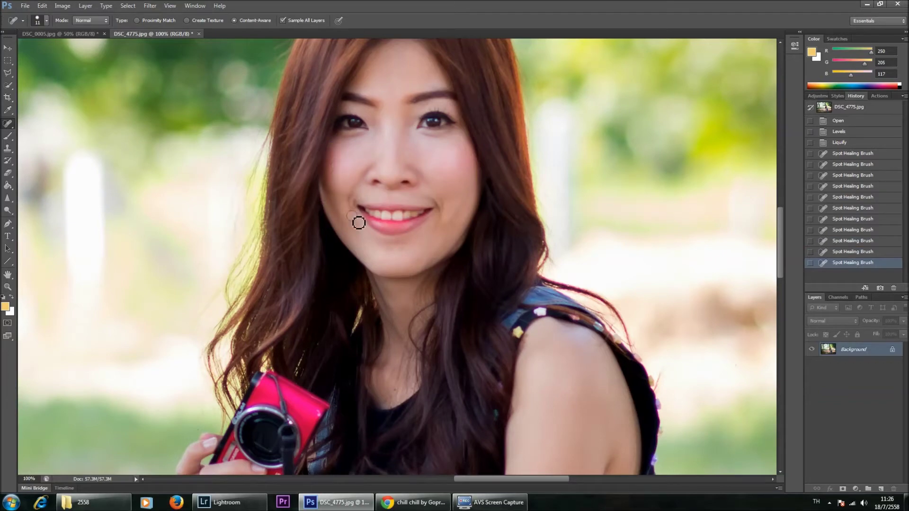
{"action": "left_click", "coordinate": [403, 253]}
{"action": "left_click", "coordinate": [386, 249]}
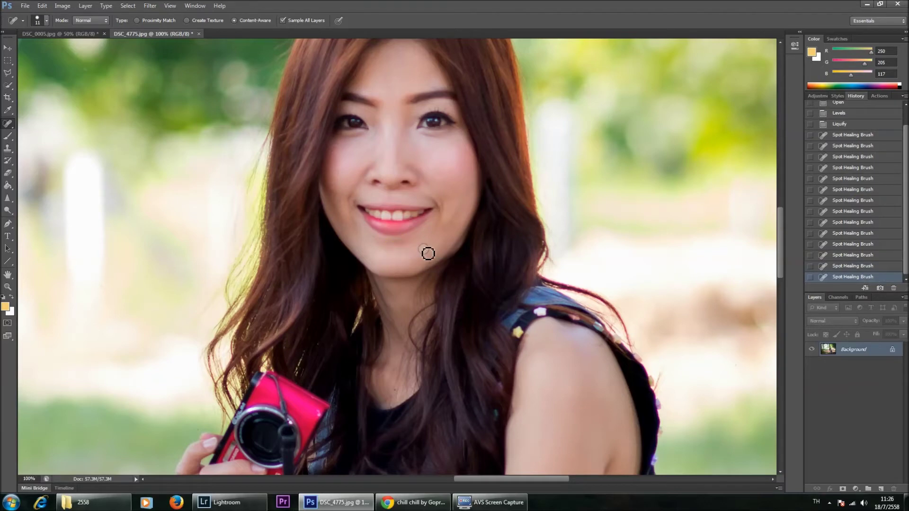
{"action": "left_click", "coordinate": [392, 250]}
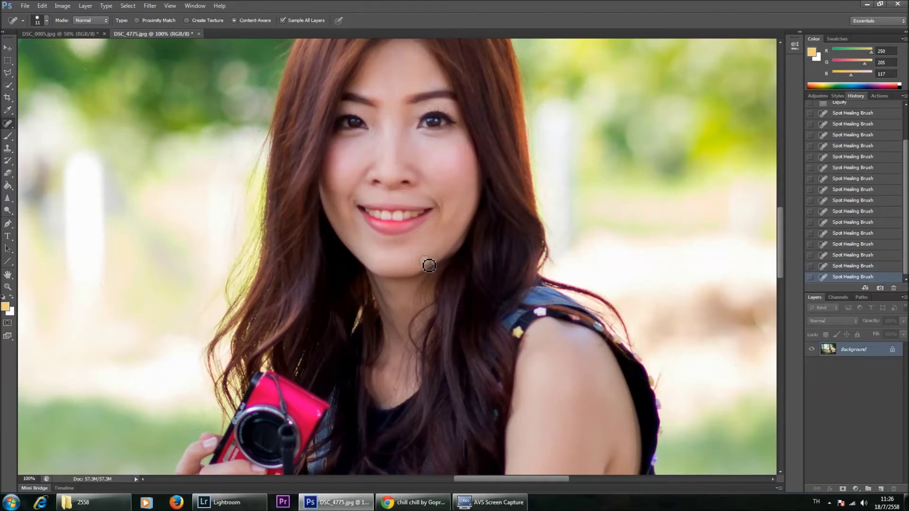
{"action": "left_click", "coordinate": [387, 245]}
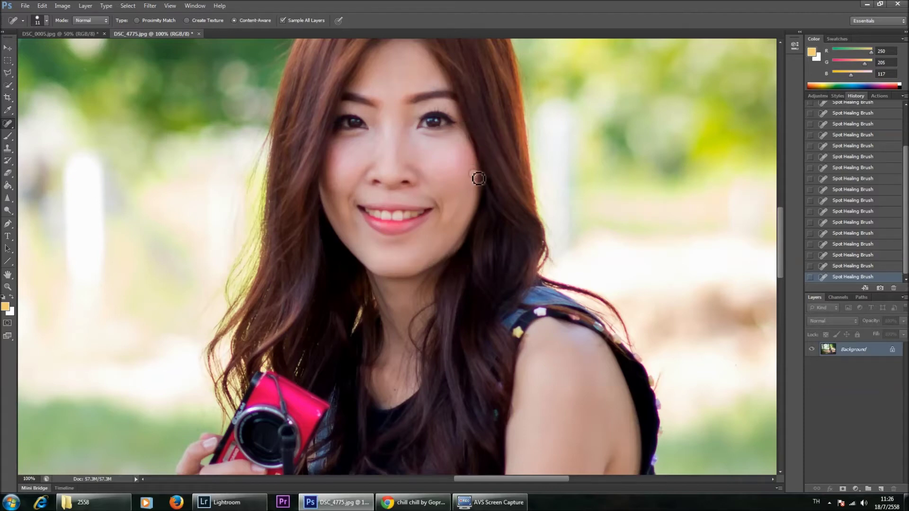
{"action": "scroll", "coordinate": [491, 243], "scroll_direction": "down", "scroll_amount": 2}
{"action": "scroll", "coordinate": [491, 243], "scroll_direction": "down", "scroll_amount": 3}
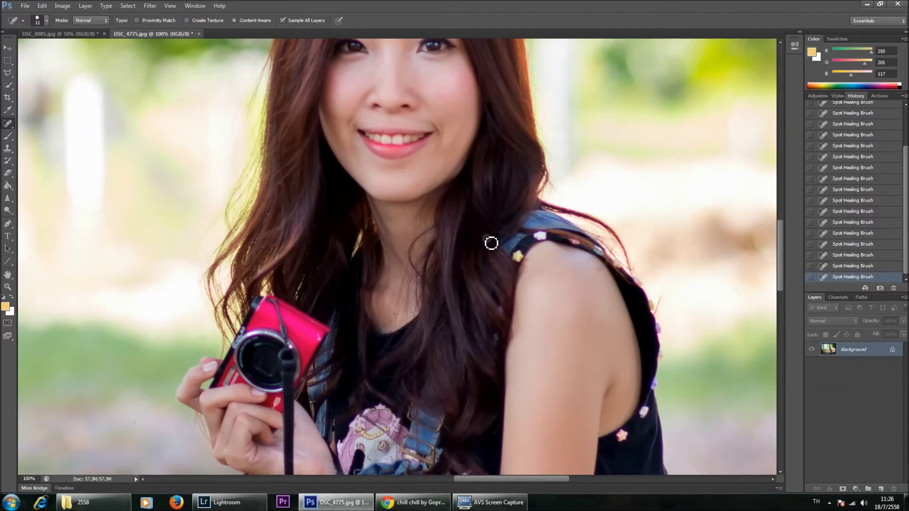
{"action": "scroll", "coordinate": [491, 243], "scroll_direction": "up", "scroll_amount": 2}
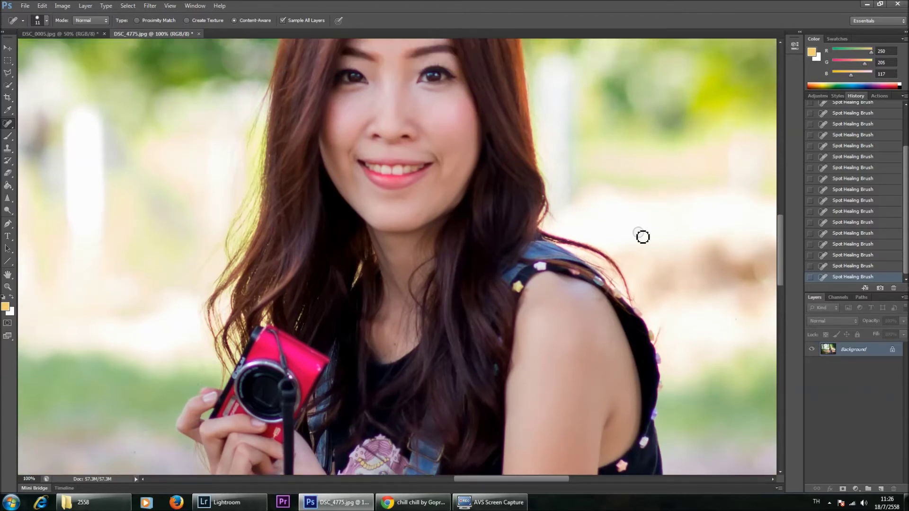
Step: Zoom to 50% on the legs and enlarge the Spot Healing Brush to 17 px
{"action": "key", "text": "ctrl+minus"}
{"action": "key", "text": "ctrl+minus"}
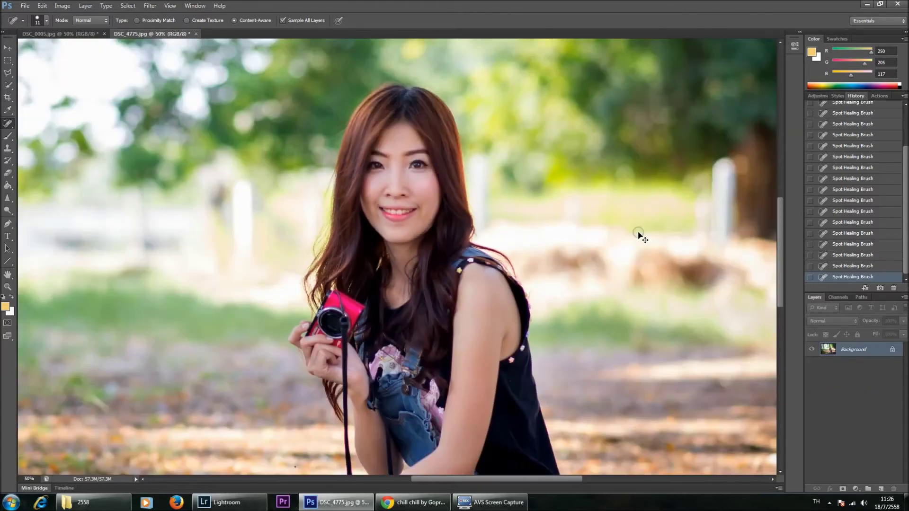
{"action": "key", "text": "ctrl+minus"}
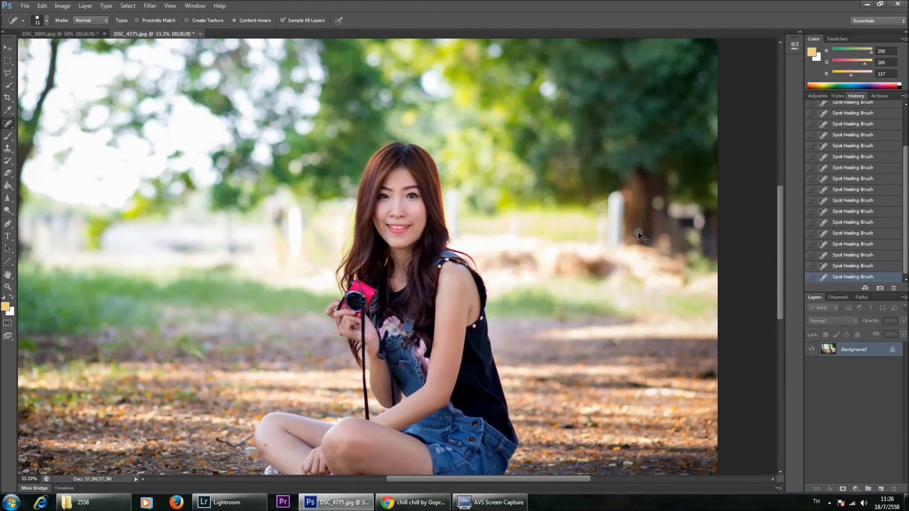
{"action": "key", "text": "ctrl+minus"}
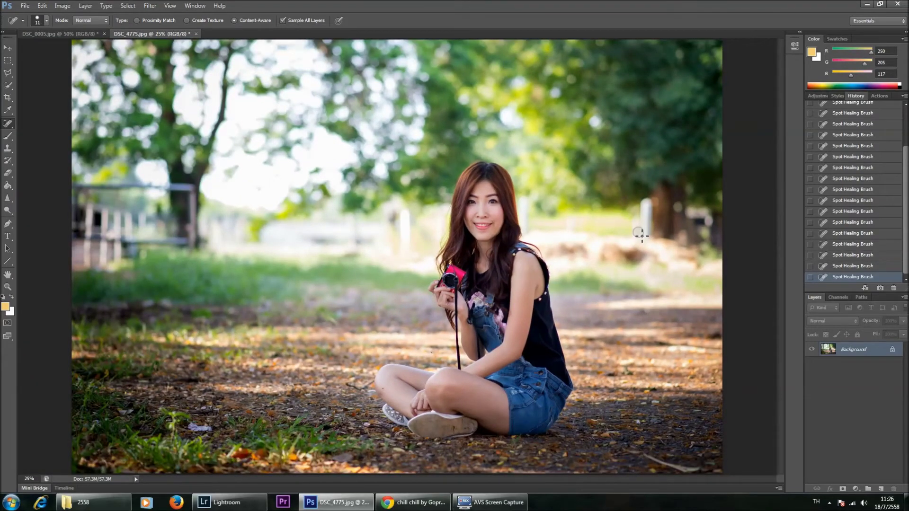
{"action": "key", "text": "ctrl+plus"}
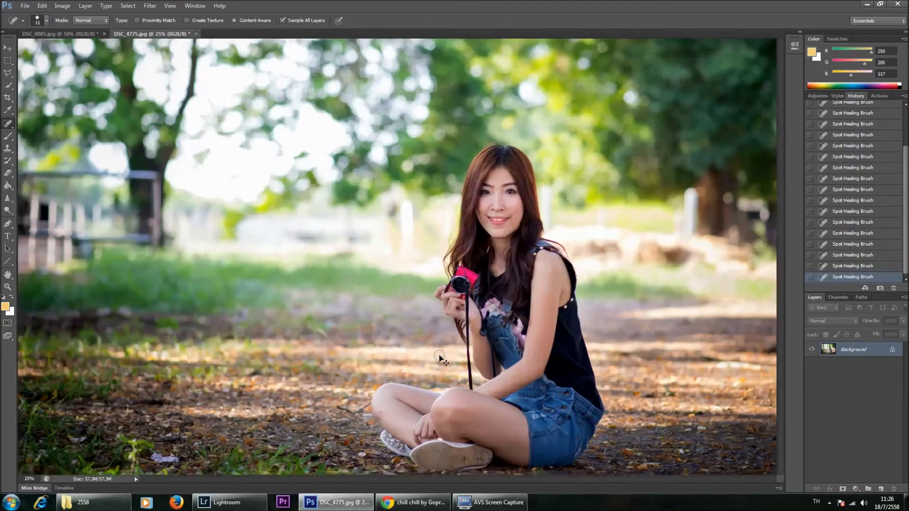
{"action": "scroll", "coordinate": [365, 368], "scroll_direction": "down", "scroll_amount": 2}
{"action": "scroll", "coordinate": [367, 370], "scroll_direction": "down", "scroll_amount": 1}
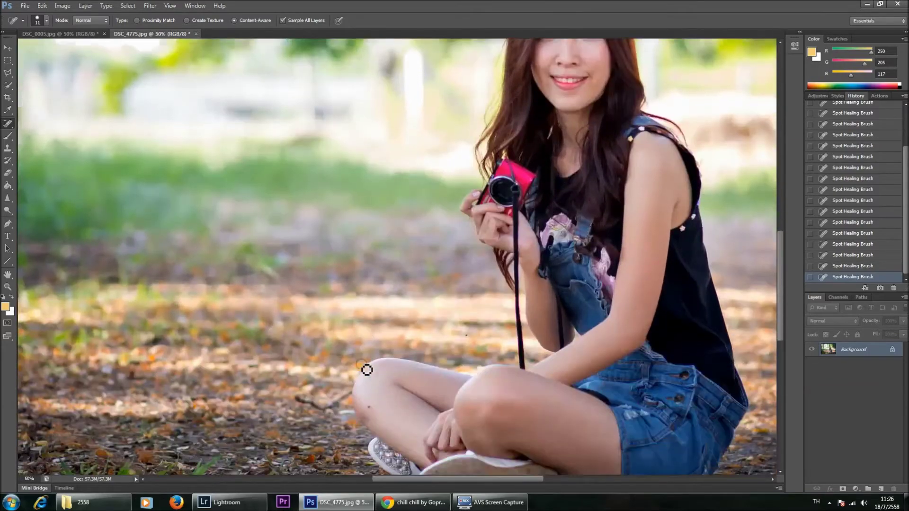
{"action": "scroll", "coordinate": [367, 369], "scroll_direction": "down", "scroll_amount": 1}
{"action": "right_click", "coordinate": [371, 361]}
{"action": "left_click", "coordinate": [387, 376]}
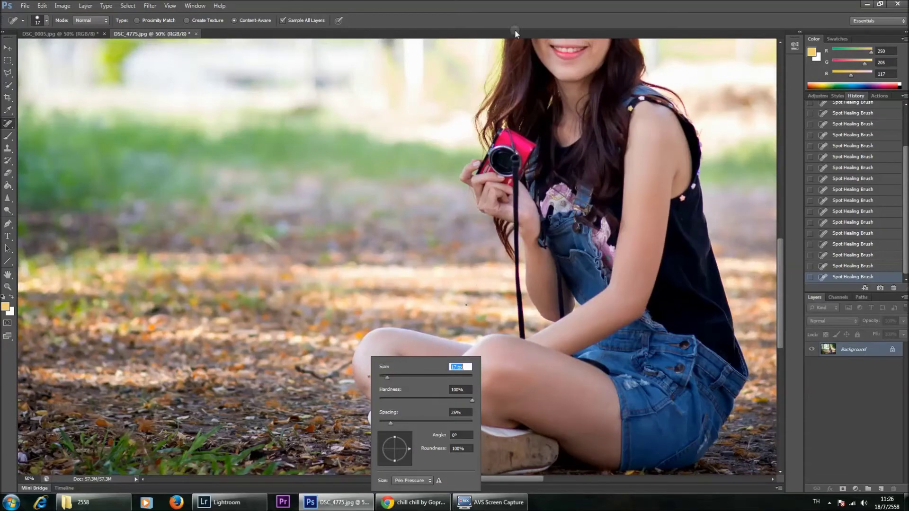
{"action": "left_click", "coordinate": [494, 19]}
Step: Heal the dark specks on the leg and thigh, then zoom back out
{"action": "left_click", "coordinate": [367, 376]}
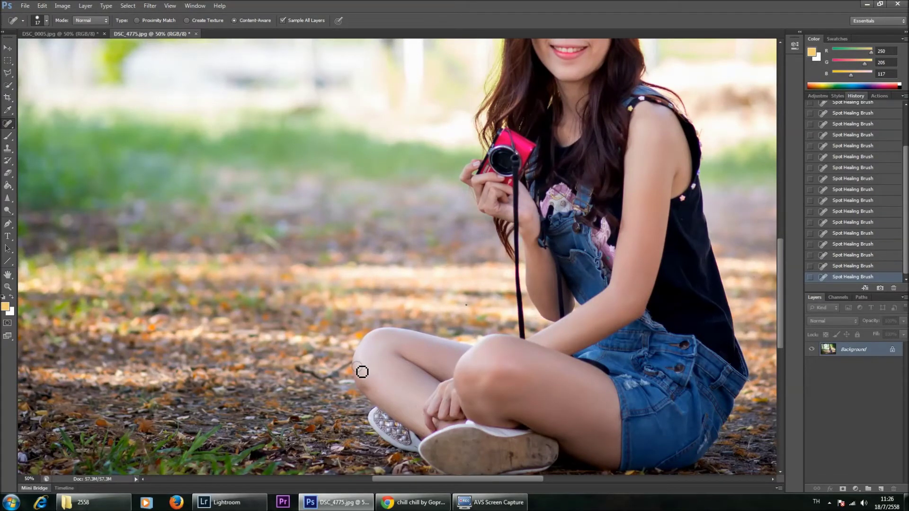
{"action": "left_click", "coordinate": [465, 305]}
{"action": "left_click", "coordinate": [584, 420]}
{"action": "left_click", "coordinate": [592, 424]}
{"action": "key", "text": "ctrl+minus"}
{"action": "key", "text": "ctrl+minus"}
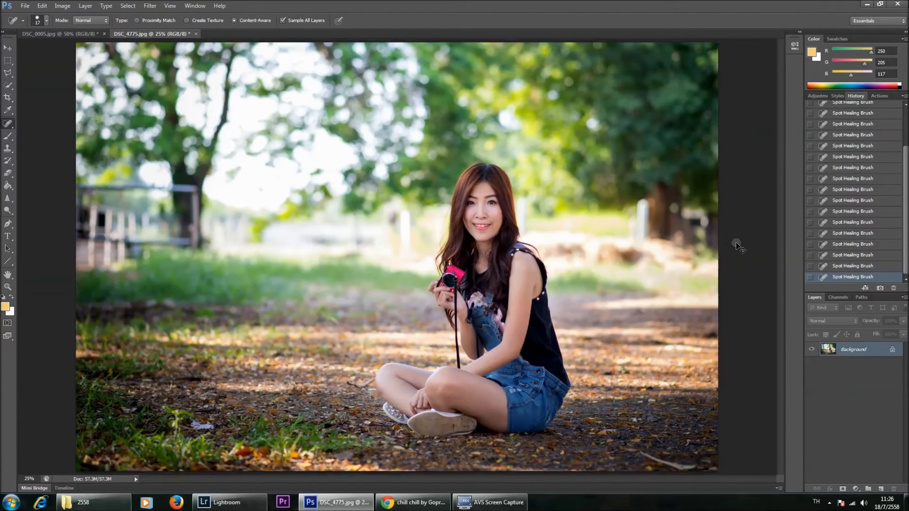
{"action": "key", "text": "ctrl+minus"}
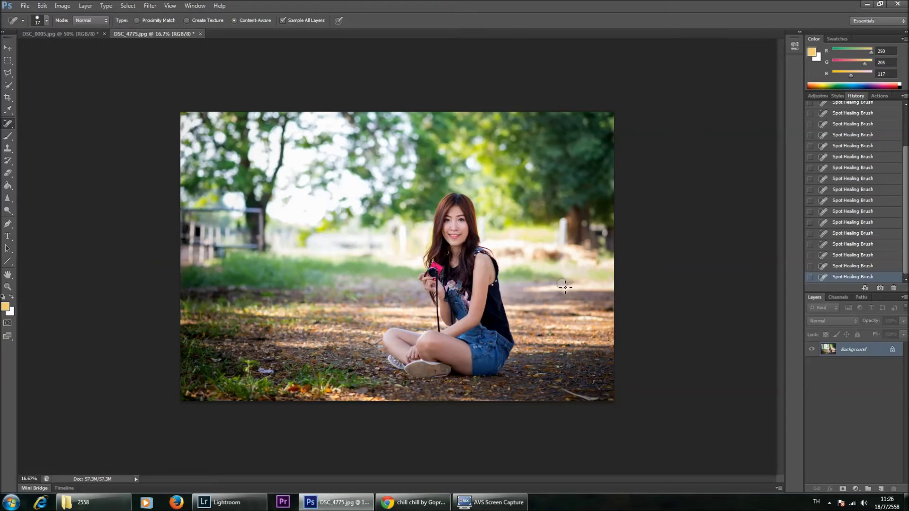
Step: Enlarge the Spot Healing Brush to 65 px and paint out the twig on the ground
{"action": "right_click", "coordinate": [545, 289]}
{"action": "left_click", "coordinate": [586, 307]}
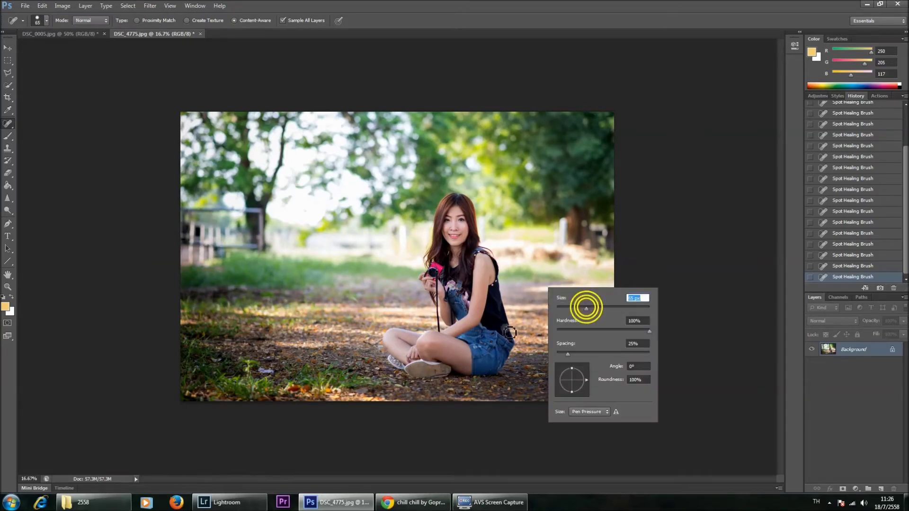
{"action": "left_click", "coordinate": [260, 371]}
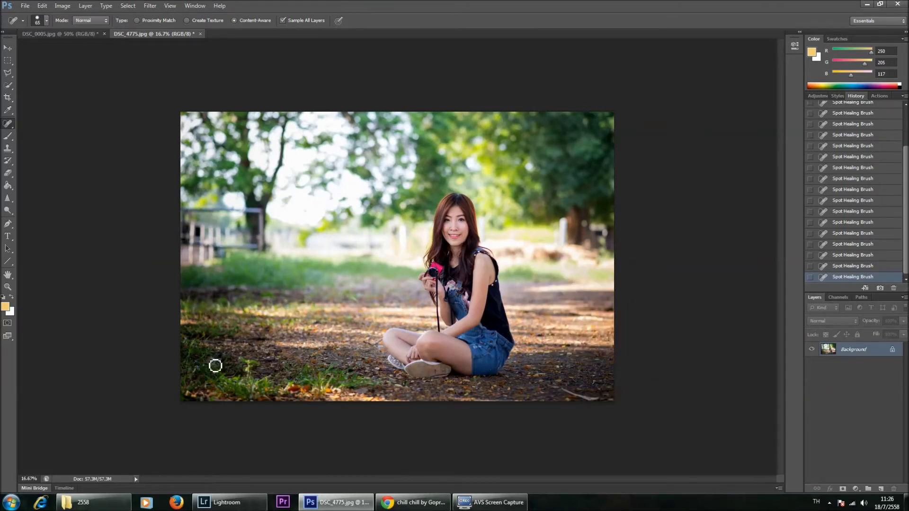
{"action": "left_click_drag", "start_coordinate": [561, 389], "coordinate": [596, 403]}
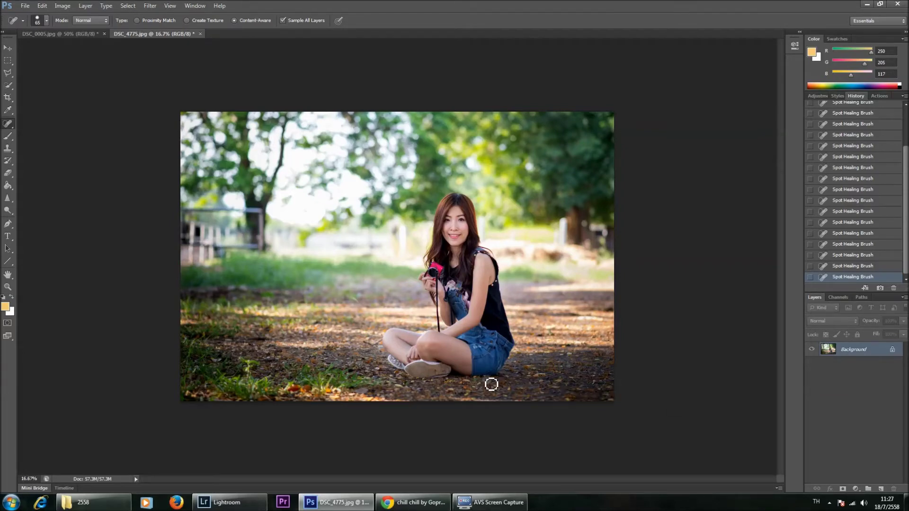
{"action": "left_click", "coordinate": [471, 395]}
Step: Add an empty Layer 1 and start a 58 px Quick Selection on the woman's face
{"action": "left_click", "coordinate": [879, 490]}
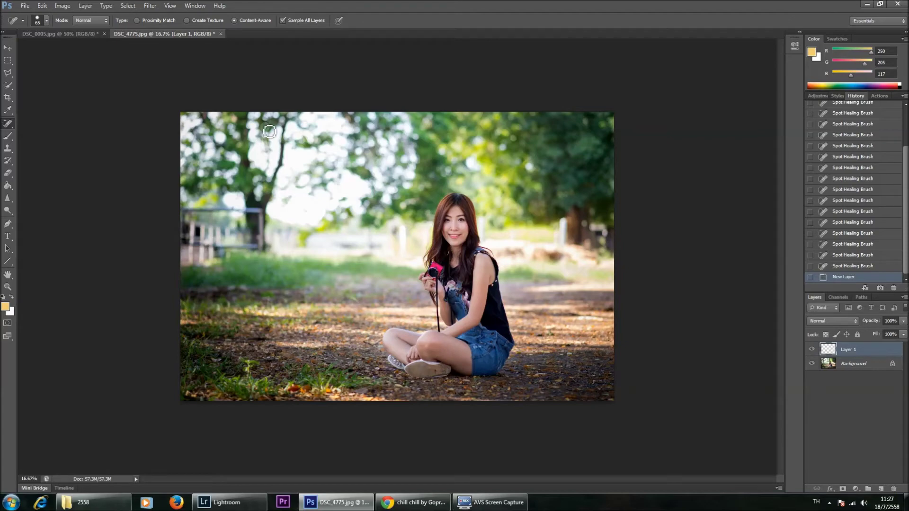
{"action": "left_click", "coordinate": [9, 86]}
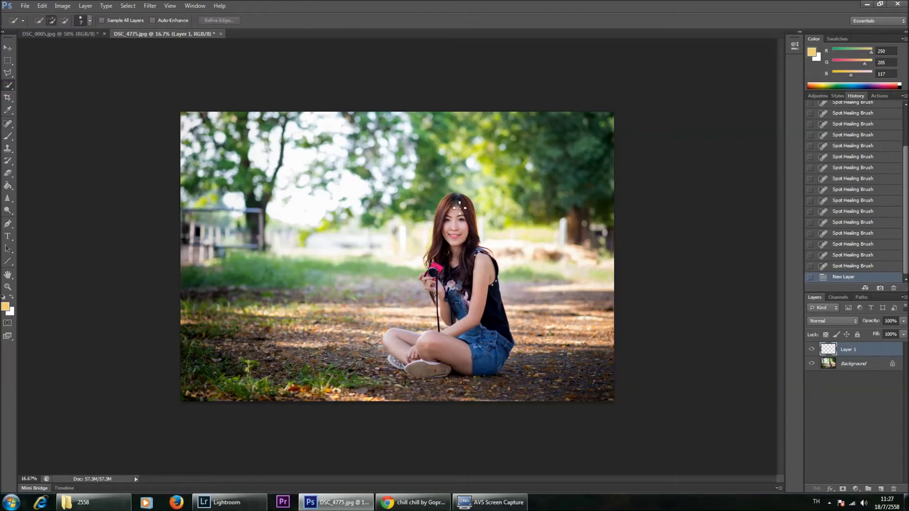
{"action": "left_click_drag", "start_coordinate": [456, 207], "coordinate": [462, 233]}
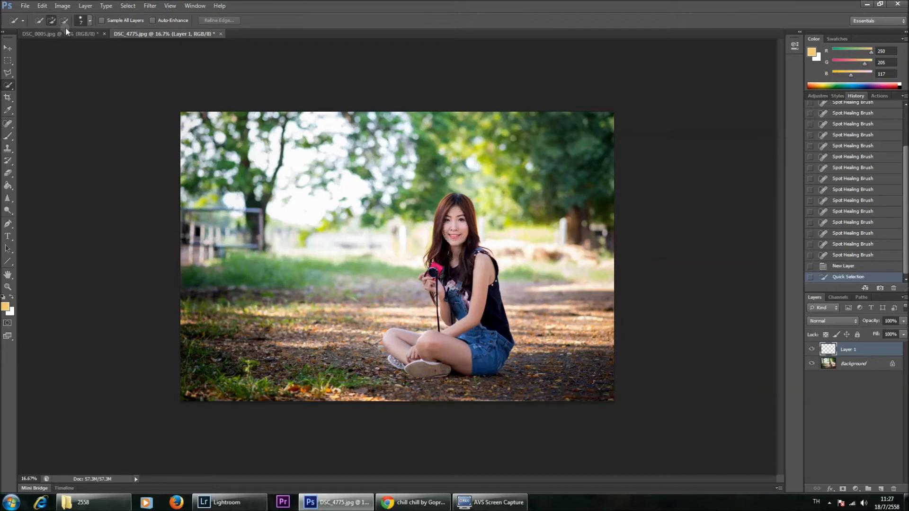
{"action": "left_click", "coordinate": [90, 21]}
{"action": "left_click", "coordinate": [64, 48]}
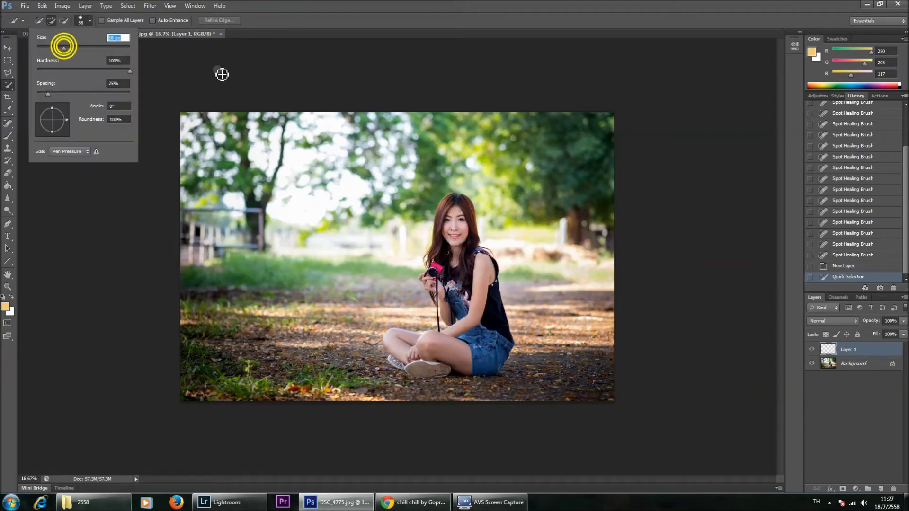
Step: Extend the Quick Selection over face, neck, arm and legs, then clear it
{"action": "left_click_drag", "start_coordinate": [454, 211], "coordinate": [459, 235]}
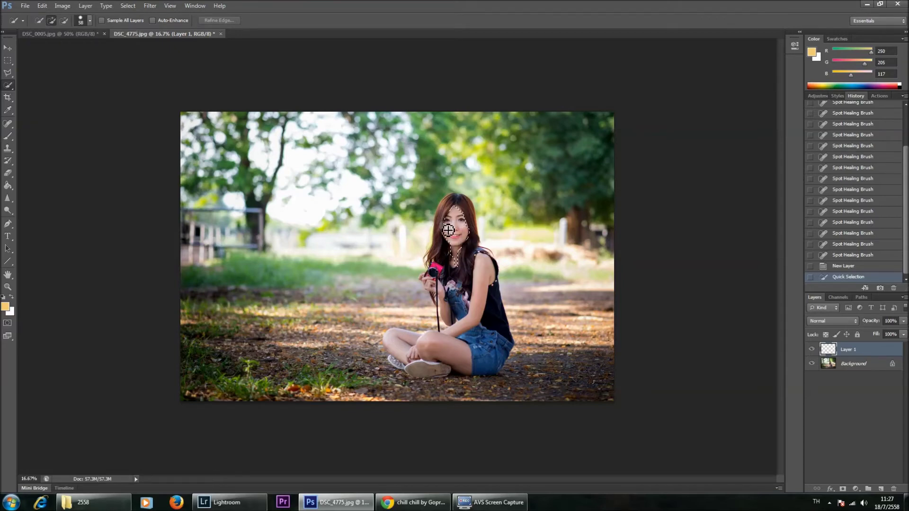
{"action": "left_click_drag", "start_coordinate": [452, 246], "coordinate": [480, 307]}
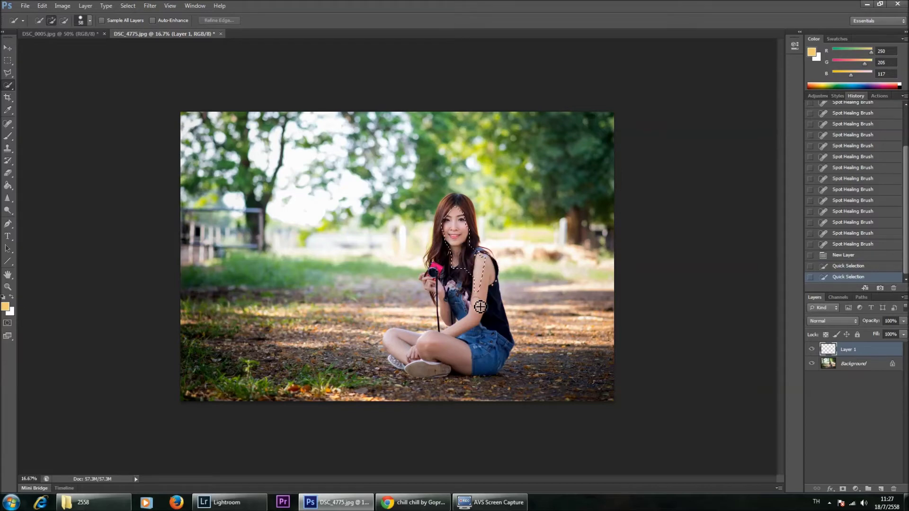
{"action": "mouse_move", "coordinate": [495, 279]}
{"action": "left_mouse_down"}
{"action": "mouse_move", "coordinate": [420, 343]}
{"action": "mouse_move", "coordinate": [461, 362]}
{"action": "left_mouse_up"}
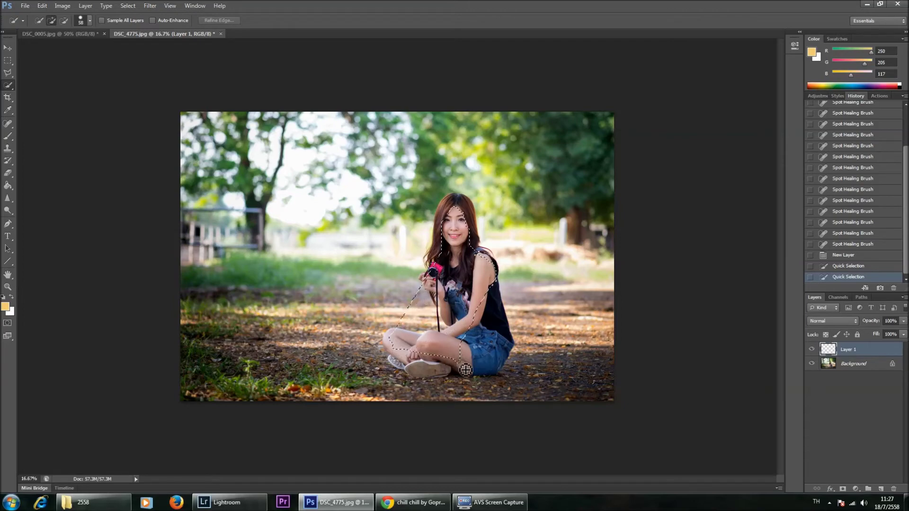
{"action": "left_click_drag", "start_coordinate": [461, 362], "coordinate": [389, 338]}
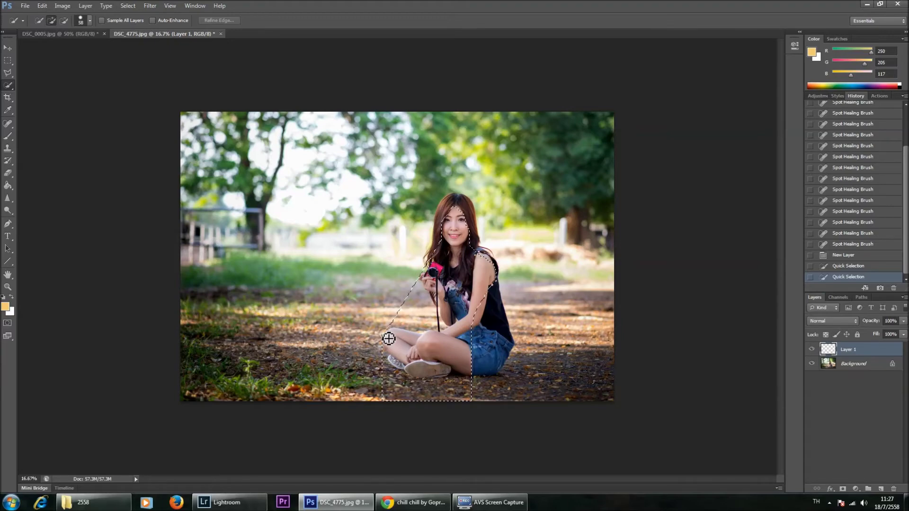
{"action": "left_click", "coordinate": [389, 339], "text": "alt"}
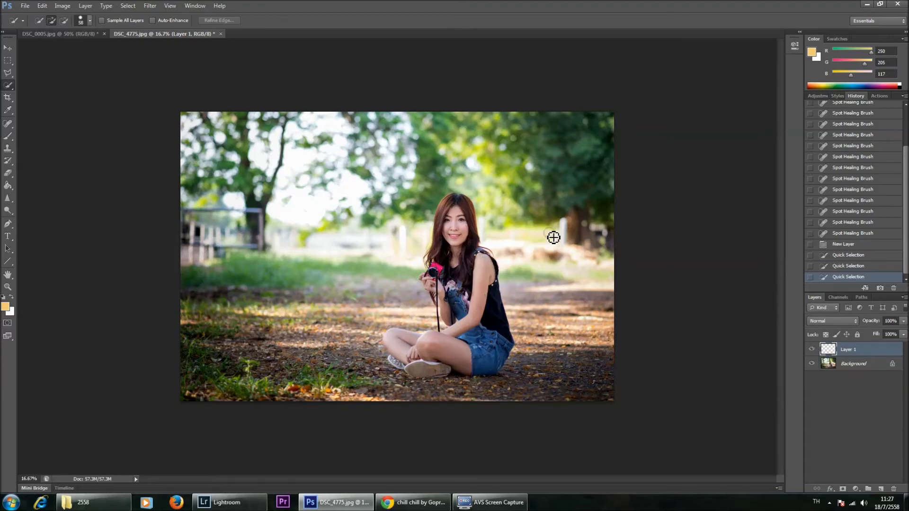
{"action": "left_click", "coordinate": [90, 23]}
{"action": "left_click", "coordinate": [56, 47]}
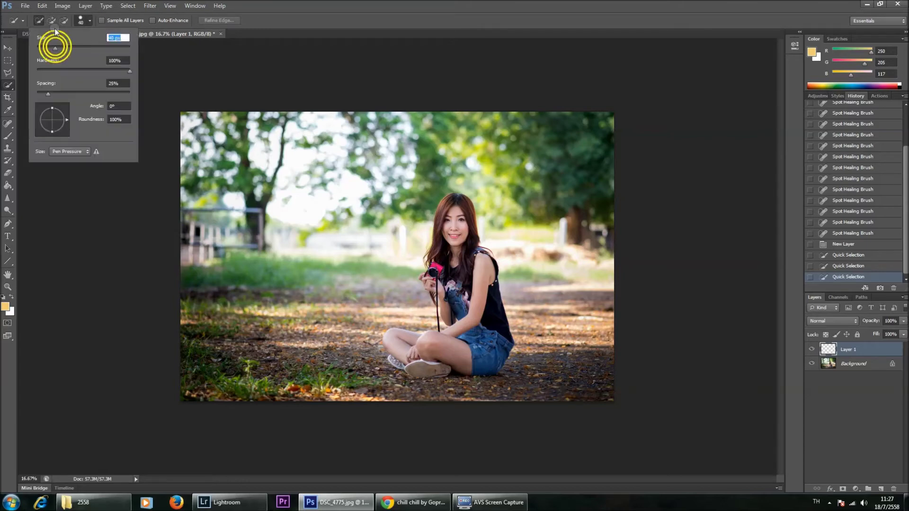
{"action": "left_click", "coordinate": [52, 20]}
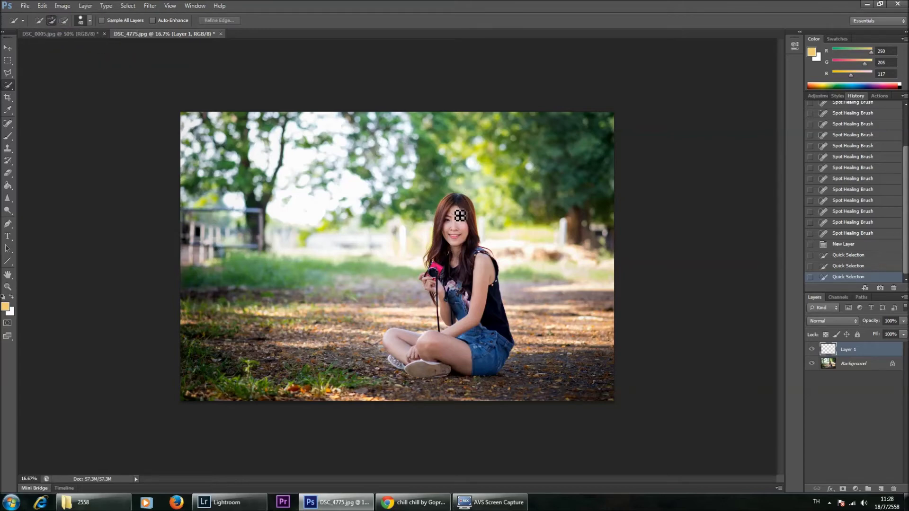
{"action": "key", "text": "ctrl+plus"}
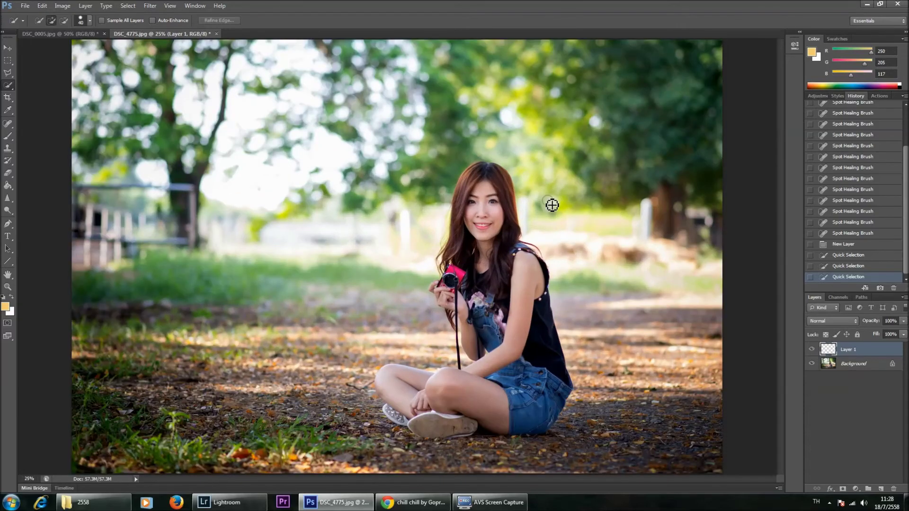
{"action": "left_click_drag", "start_coordinate": [483, 187], "coordinate": [504, 229]}
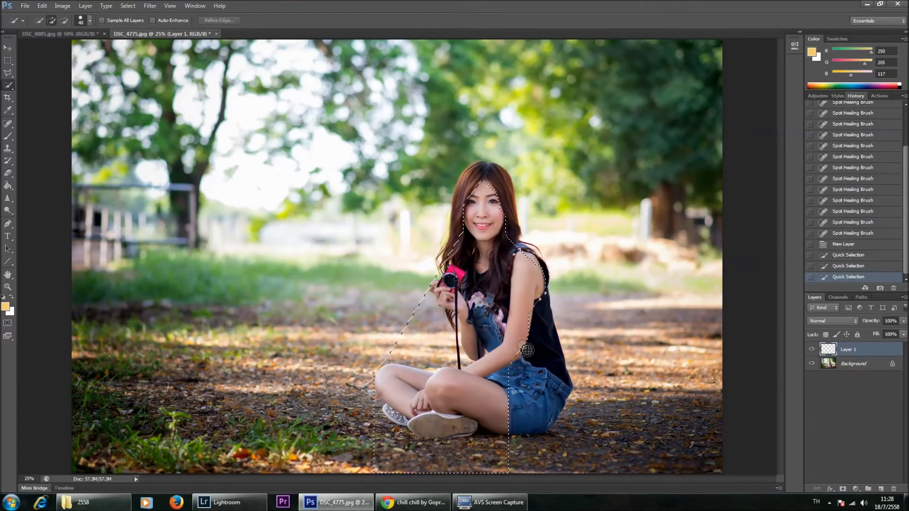
{"action": "left_click", "coordinate": [394, 188]}
{"action": "left_click", "coordinate": [7, 52]}
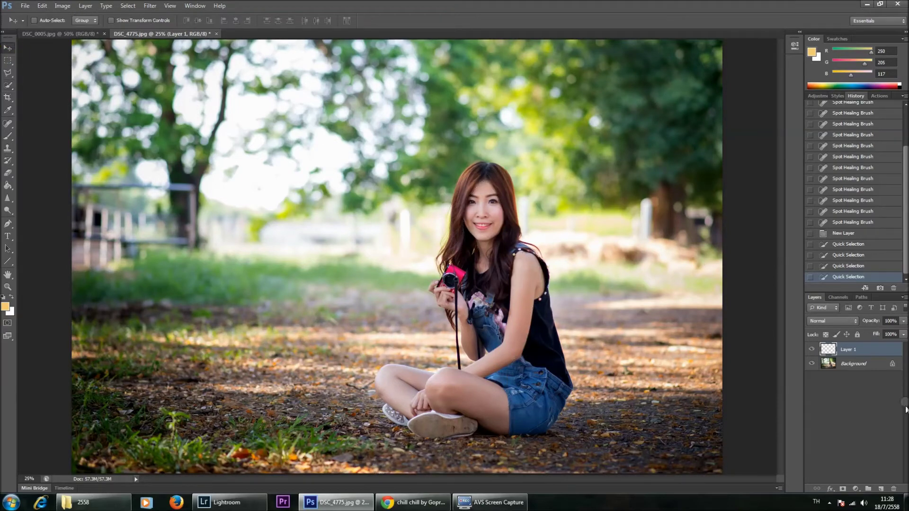
Step: Delete the empty Layer 1 and duplicate the Background as Background copy
{"action": "left_click", "coordinate": [893, 489]}
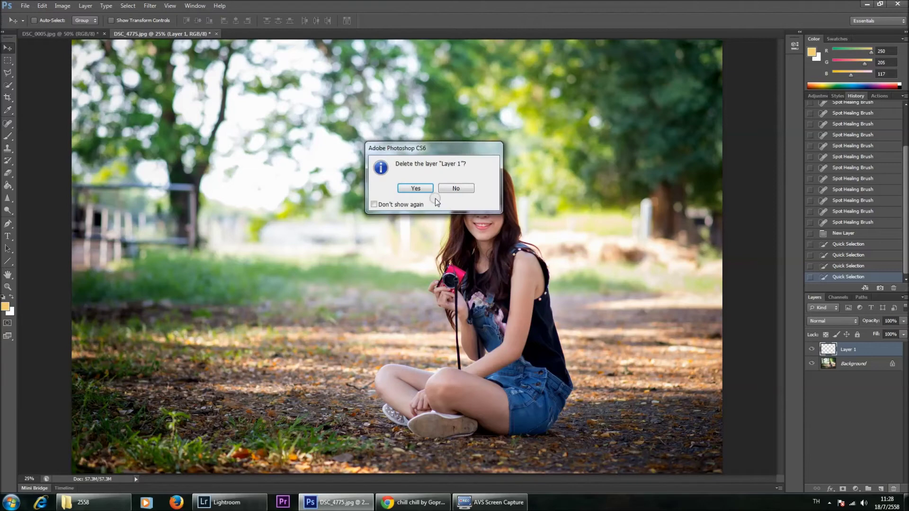
{"action": "left_click", "coordinate": [415, 188]}
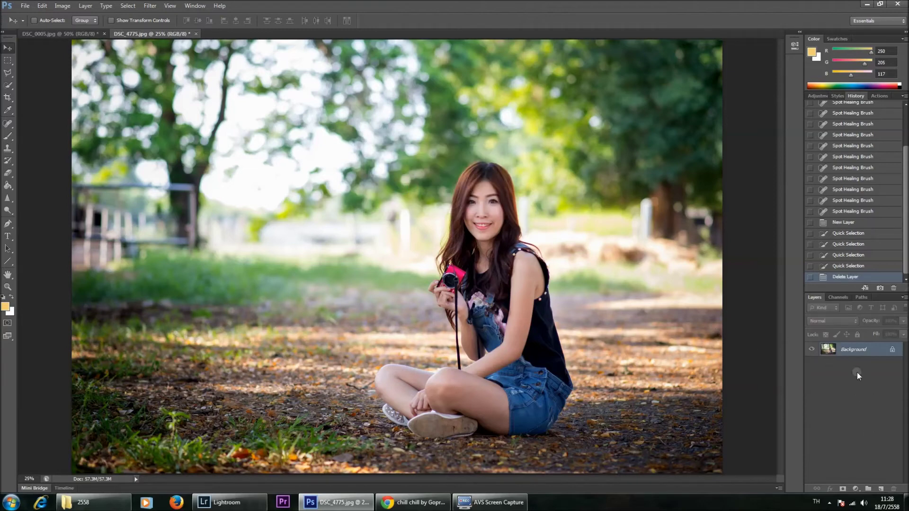
{"action": "right_click", "coordinate": [851, 350]}
{"action": "left_click", "coordinate": [845, 371]}
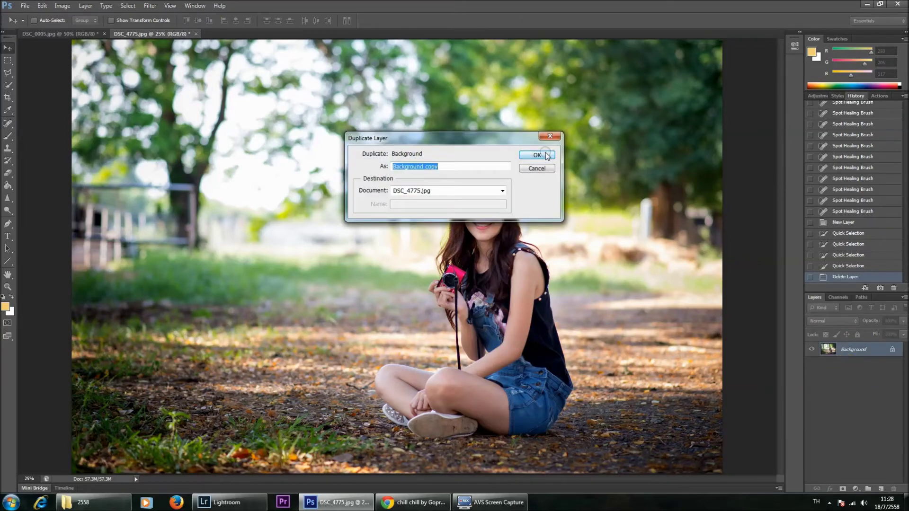
{"action": "left_click", "coordinate": [539, 153]}
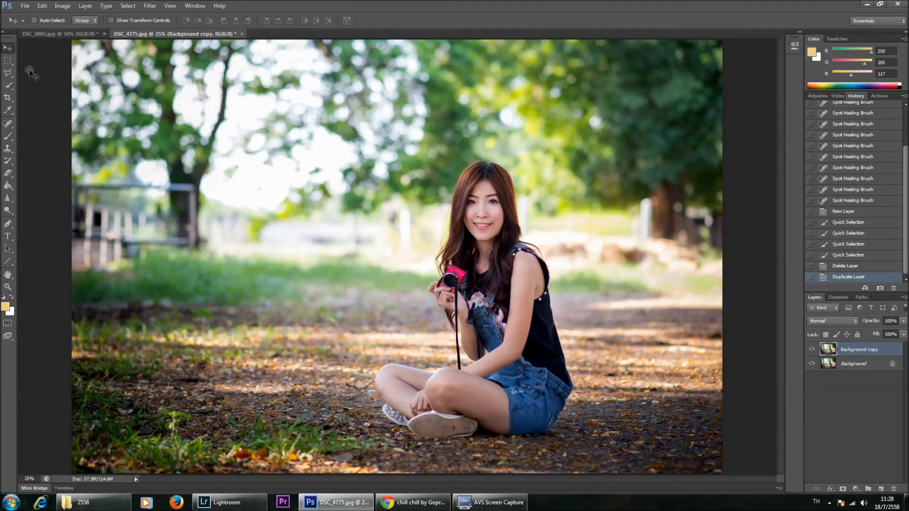
Step: Quick-select the woman's skin from her face down to her legs
{"action": "left_click", "coordinate": [8, 85]}
{"action": "mouse_move", "coordinate": [483, 189]}
{"action": "left_mouse_down"}
{"action": "mouse_move", "coordinate": [495, 266]}
{"action": "mouse_move", "coordinate": [394, 388]}
{"action": "left_mouse_up"}
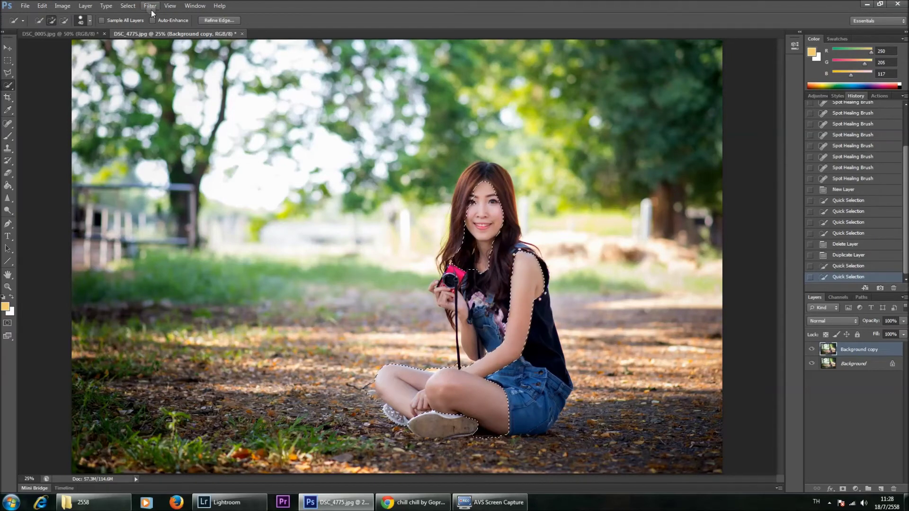
{"action": "left_click", "coordinate": [151, 6]}
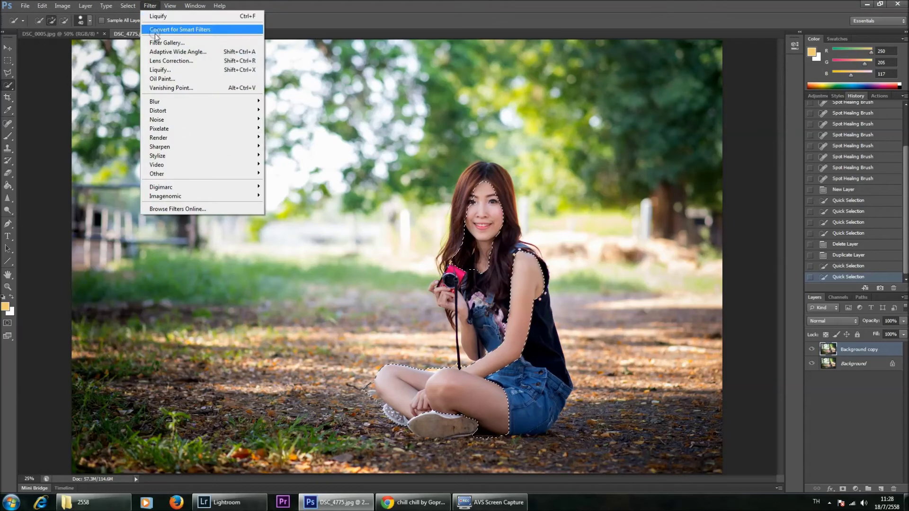
Step: Apply Surface Blur to the selected skin at Radius 3 pixels, Threshold about 10 levels
{"action": "mouse_move", "coordinate": [201, 102]}
{"action": "left_click", "coordinate": [297, 223]}
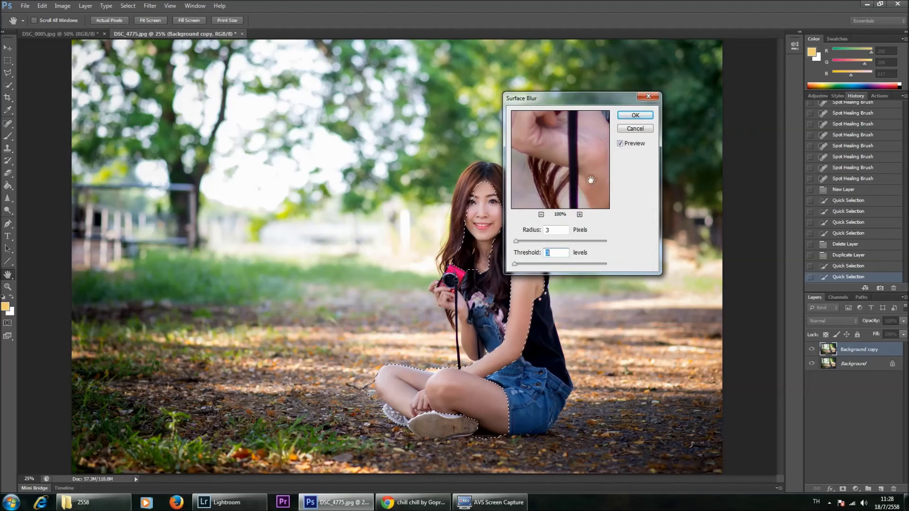
{"action": "mouse_move", "coordinate": [587, 146]}
{"action": "left_mouse_down"}
{"action": "mouse_move", "coordinate": [577, 173]}
{"action": "mouse_move", "coordinate": [583, 132]}
{"action": "mouse_move", "coordinate": [585, 172]}
{"action": "left_mouse_up"}
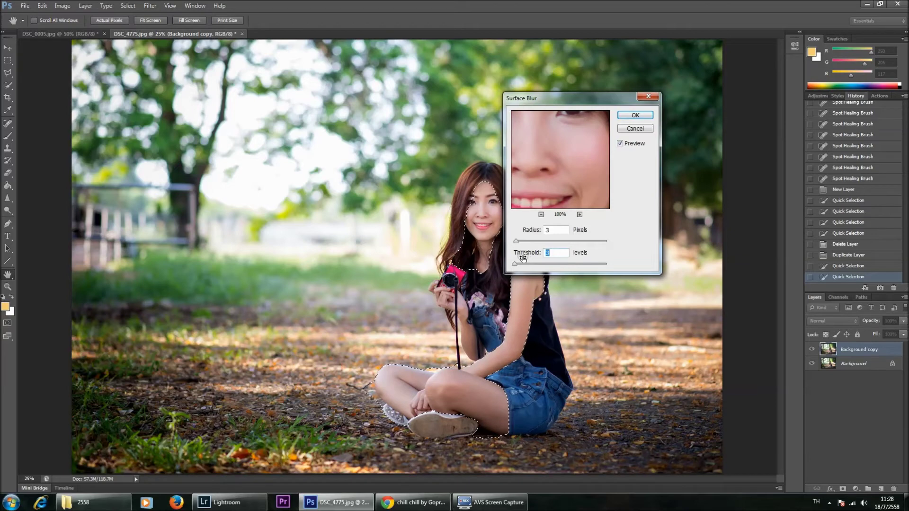
{"action": "left_click_drag", "start_coordinate": [515, 263], "coordinate": [520, 265]}
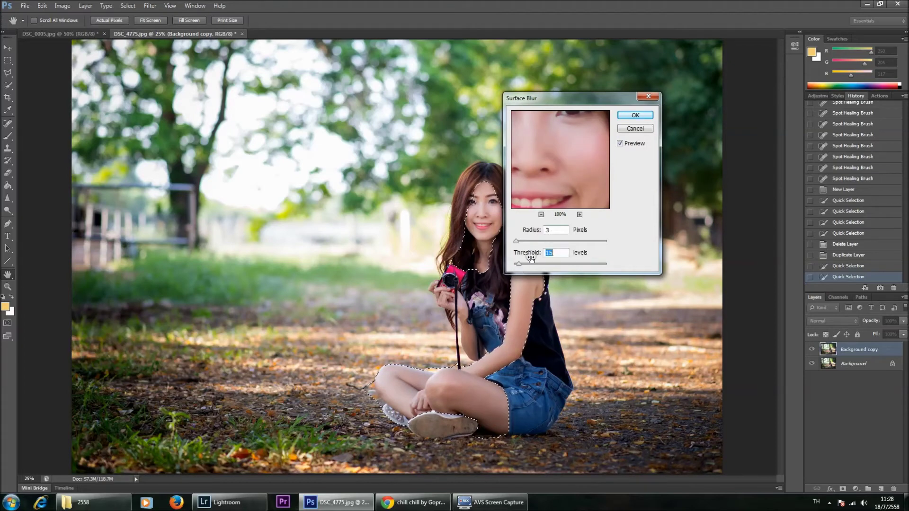
{"action": "left_click_drag", "start_coordinate": [519, 264], "coordinate": [518, 268]}
{"action": "left_click_drag", "start_coordinate": [519, 268], "coordinate": [518, 269]}
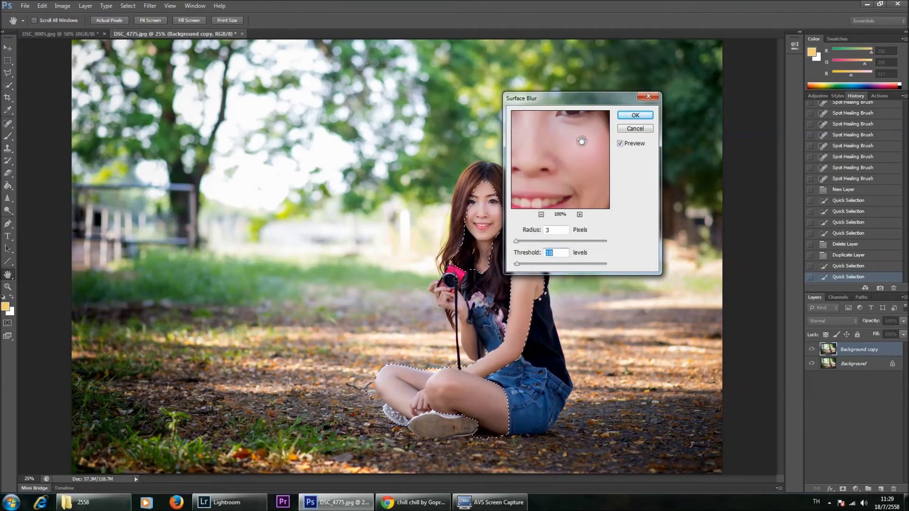
{"action": "left_click", "coordinate": [634, 115]}
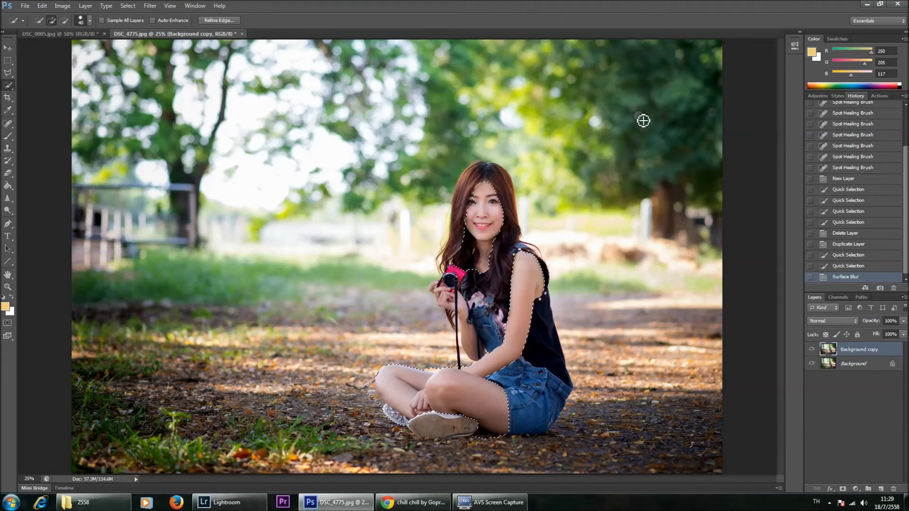
Step: Deselect the skin and set up the Eraser with a 35 px brush
{"action": "key", "text": "ctrl+d"}
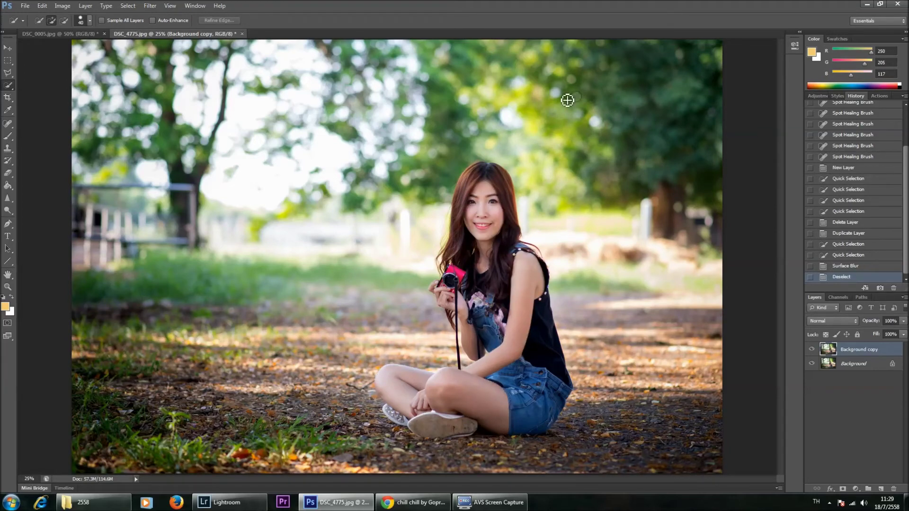
{"action": "left_click", "coordinate": [8, 173]}
{"action": "right_click", "coordinate": [508, 185]}
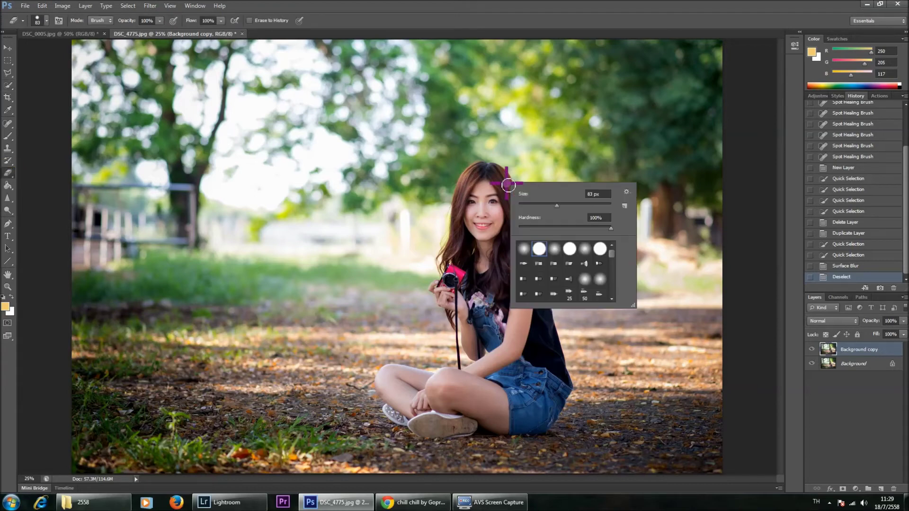
{"action": "left_click", "coordinate": [525, 204]}
{"action": "left_click", "coordinate": [534, 204]}
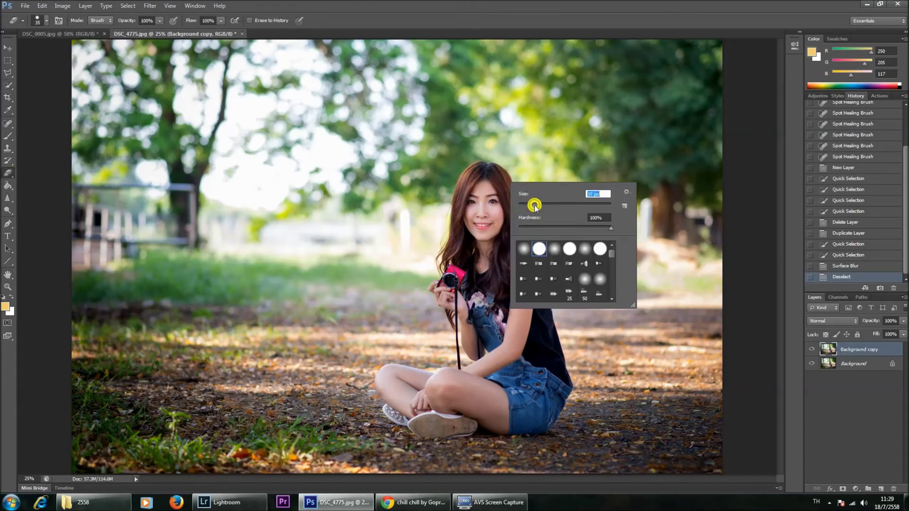
{"action": "key", "text": "Return"}
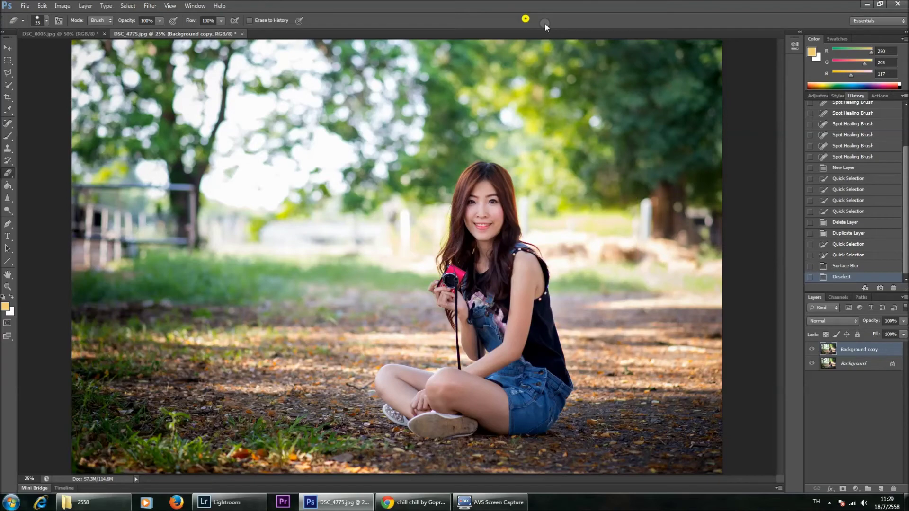
Step: Erase the blur over both eyes and the lips, then zoom back out
{"action": "key", "text": "ctrl+plus"}
{"action": "key", "text": "ctrl+plus"}
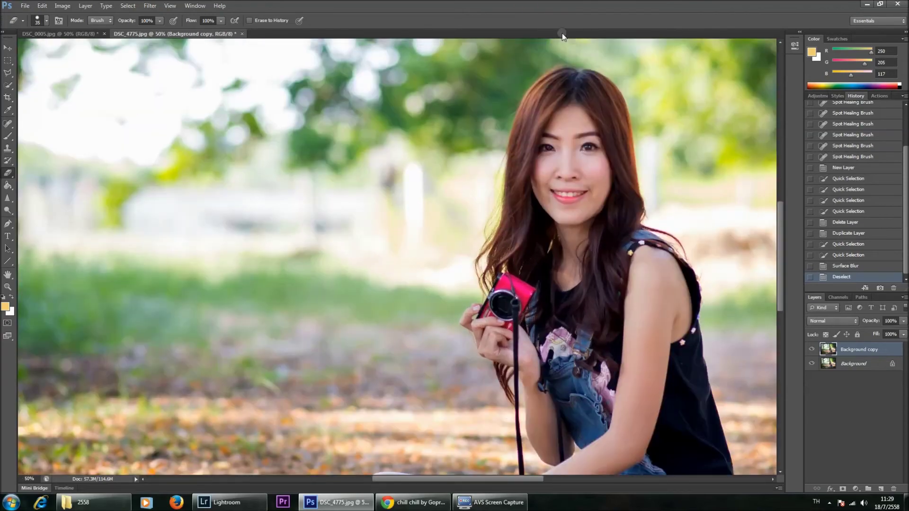
{"action": "left_click", "coordinate": [544, 148]}
{"action": "left_click", "coordinate": [587, 148]}
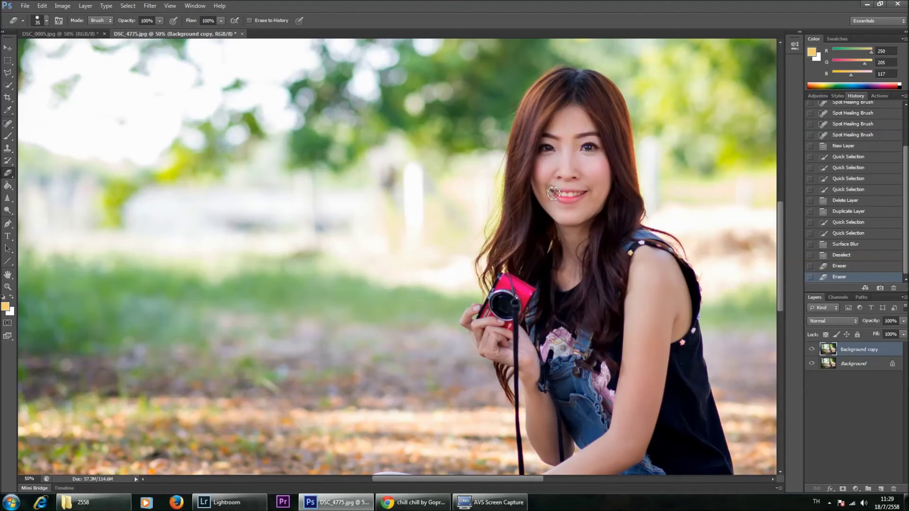
{"action": "left_click_drag", "start_coordinate": [578, 199], "coordinate": [559, 194]}
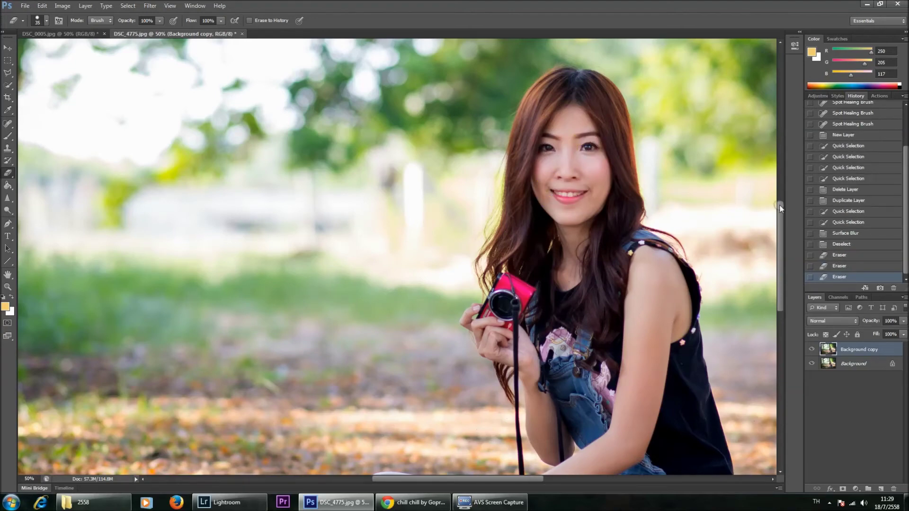
{"action": "key", "text": "ctrl+minus"}
{"action": "key", "text": "ctrl+minus"}
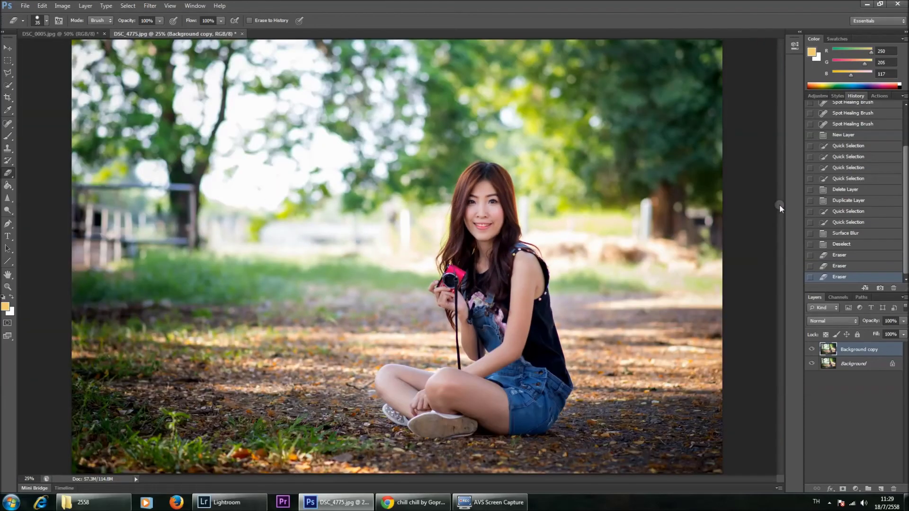
{"action": "key", "text": "ctrl+minus"}
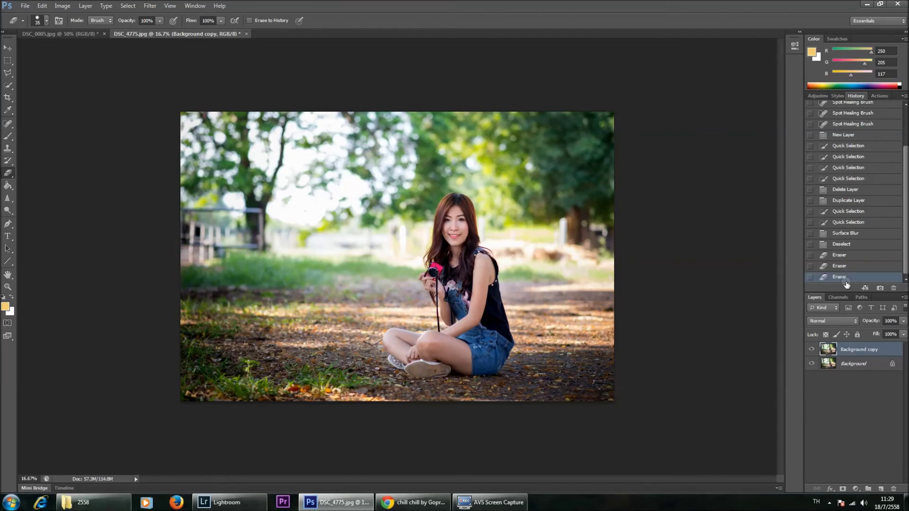
{"action": "left_click", "coordinate": [905, 299]}
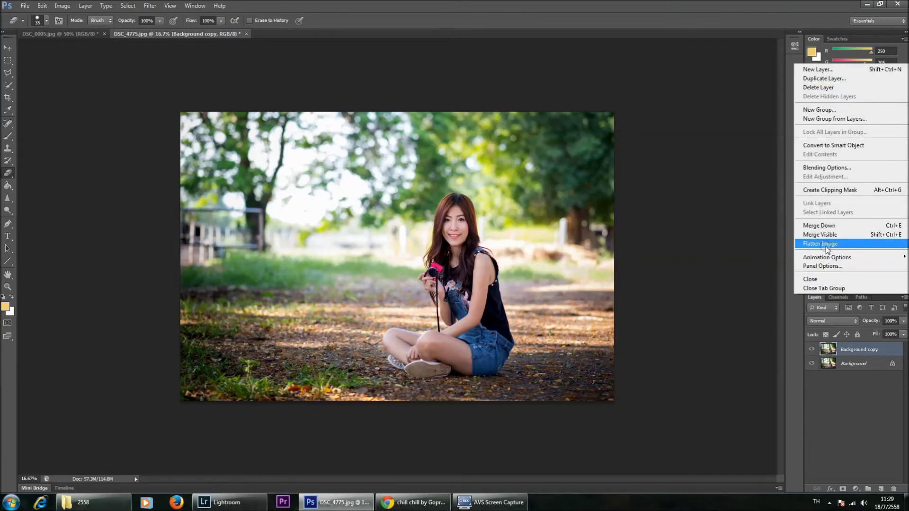
Step: Flatten the layers and resize the image to 5000 px wide (5000 x 3338)
{"action": "left_click", "coordinate": [827, 244]}
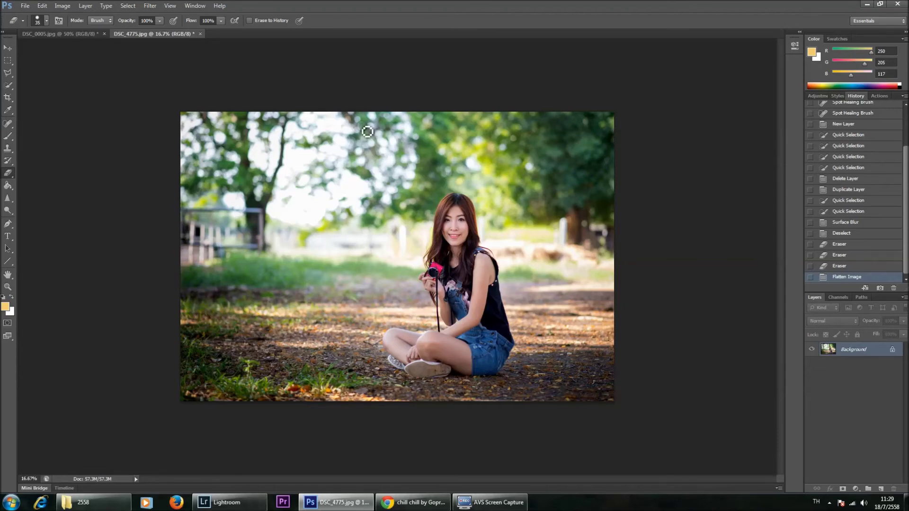
{"action": "left_click", "coordinate": [62, 6]}
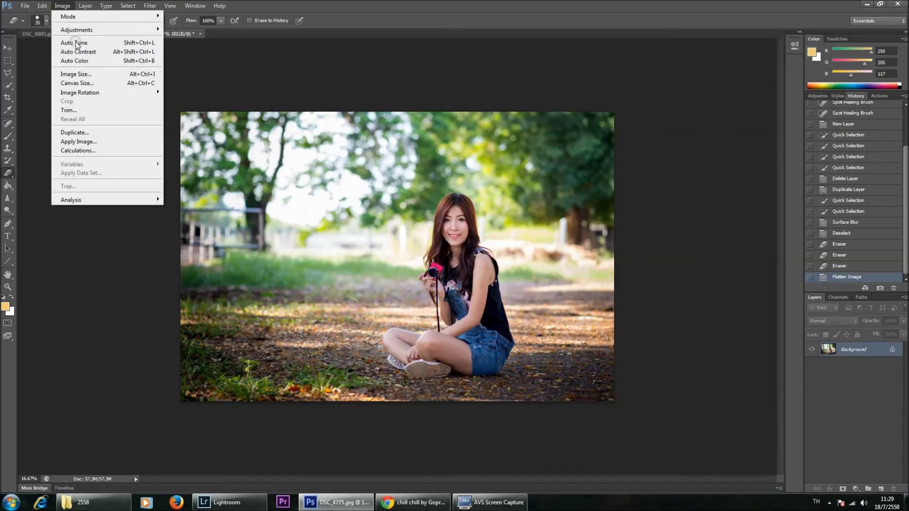
{"action": "left_click", "coordinate": [81, 75]}
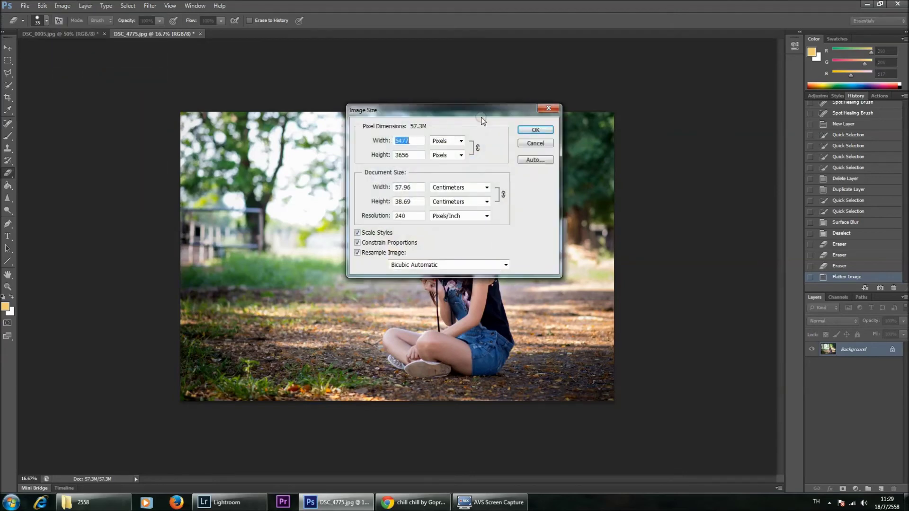
{"action": "type", "text": "5000"}
{"action": "key", "text": "Return"}
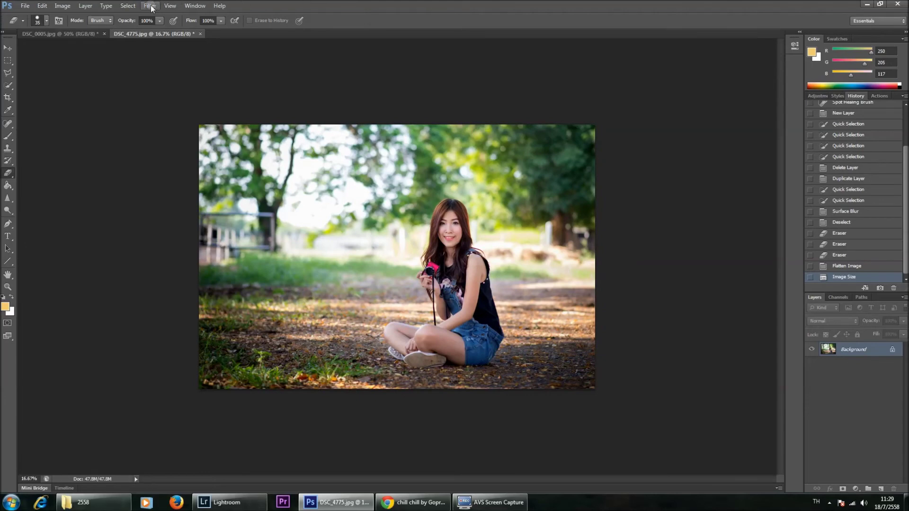
Step: Apply Unsharp Mask at Amount 500%, Radius 0.2 pixels, Threshold 0
{"action": "left_click", "coordinate": [150, 5]}
{"action": "mouse_move", "coordinate": [186, 147]}
{"action": "left_click", "coordinate": [300, 183]}
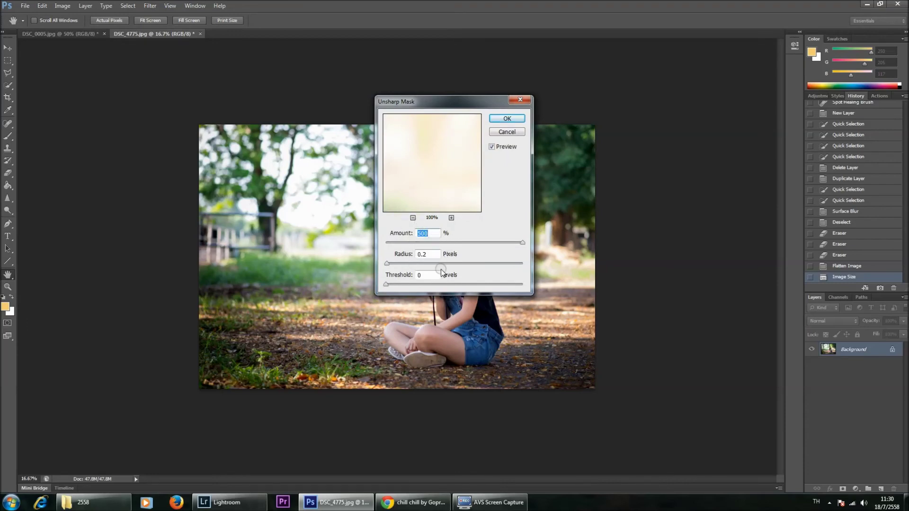
{"action": "left_click", "coordinate": [504, 118]}
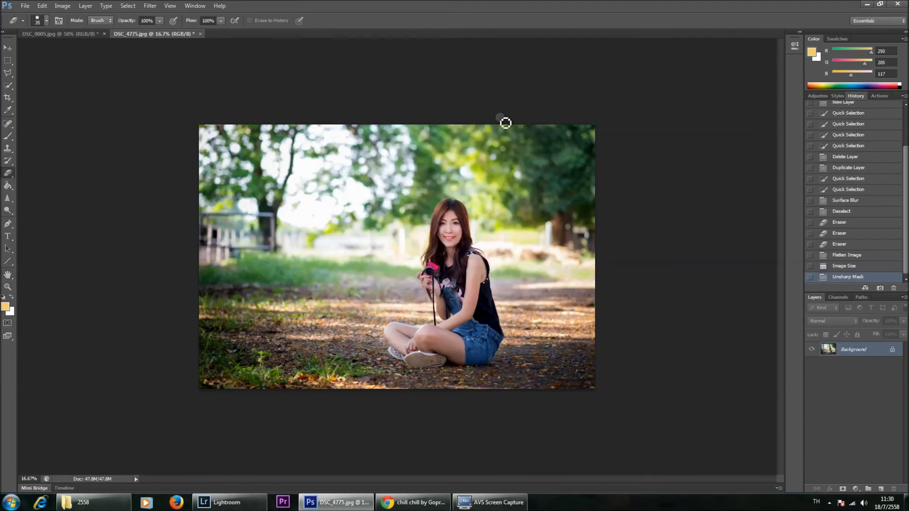
Step: Resize the image to 4000 px wide and reapply the Unsharp Mask
{"action": "left_click", "coordinate": [62, 6]}
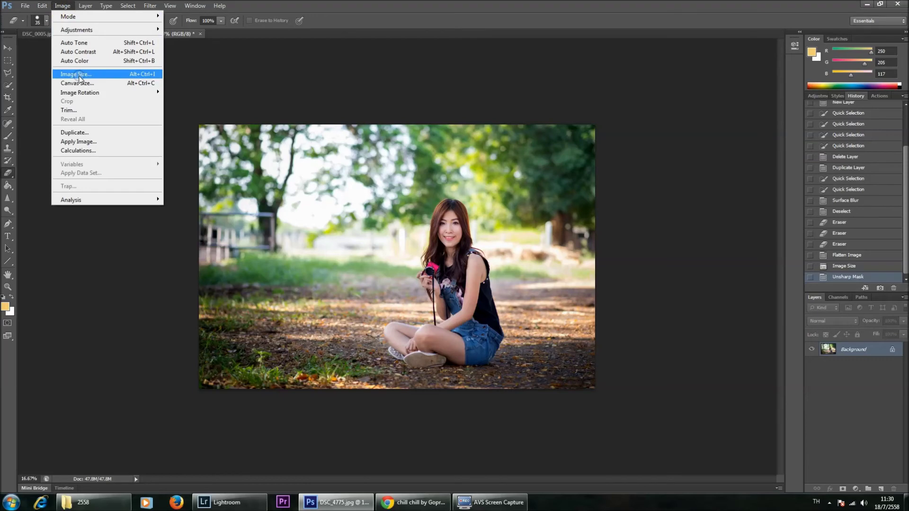
{"action": "left_click", "coordinate": [71, 73]}
{"action": "type", "text": "4000"}
{"action": "key", "text": "Return"}
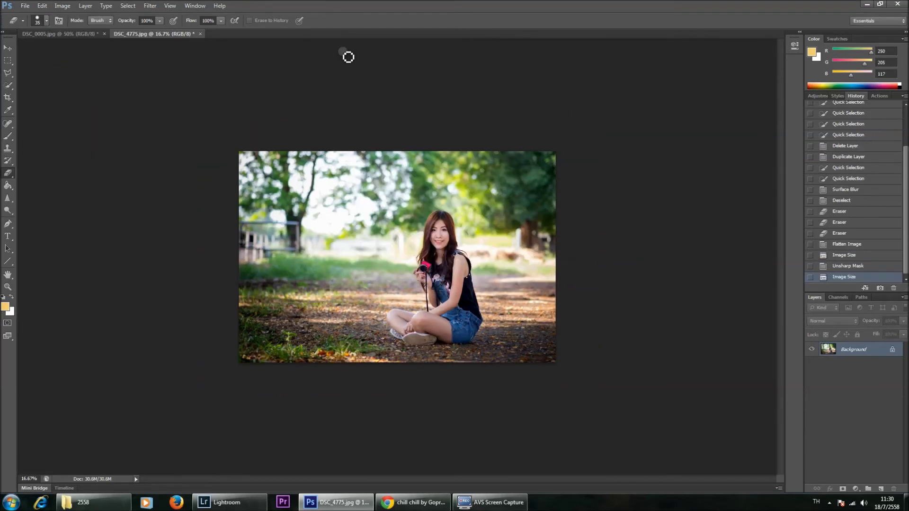
{"action": "left_click", "coordinate": [149, 5]}
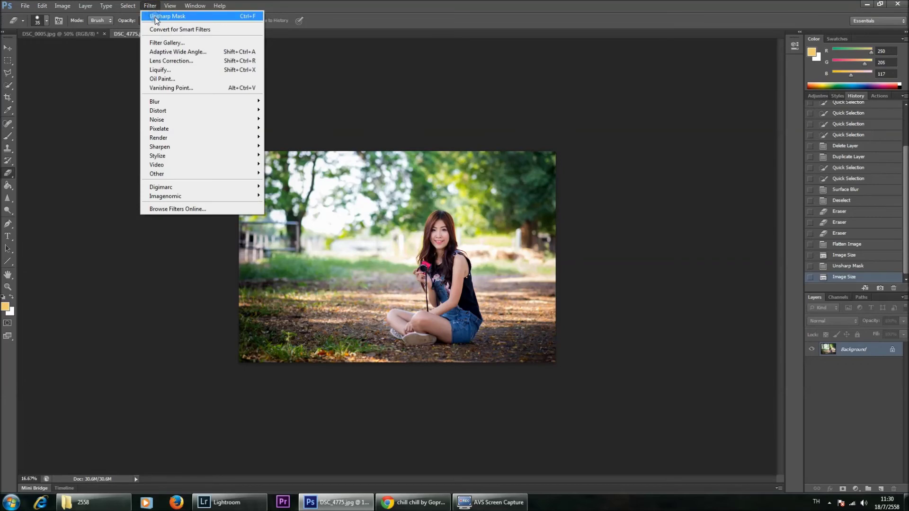
{"action": "left_click", "coordinate": [155, 16]}
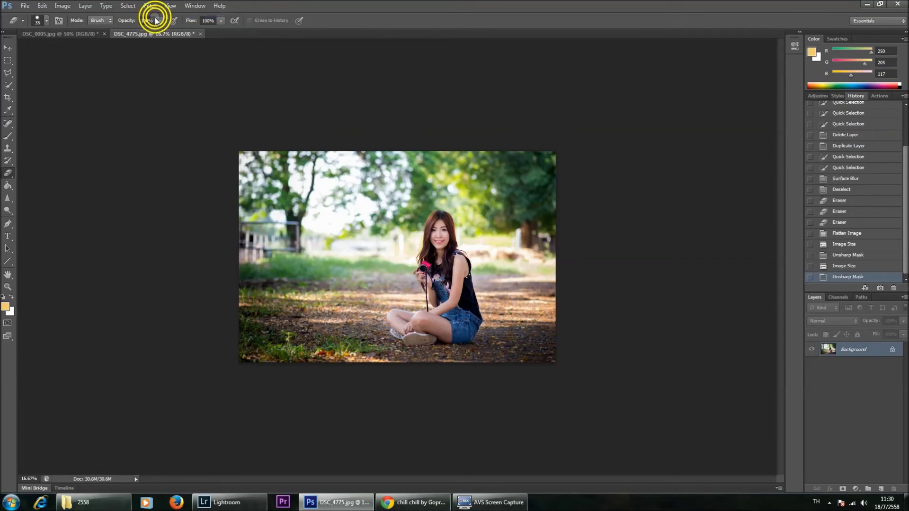
Step: Downsize the image to 2043 × 1364 pixels and zoom to 50%
{"action": "left_click", "coordinate": [63, 6]}
{"action": "left_click", "coordinate": [71, 75]}
{"action": "type", "text": "2043"}
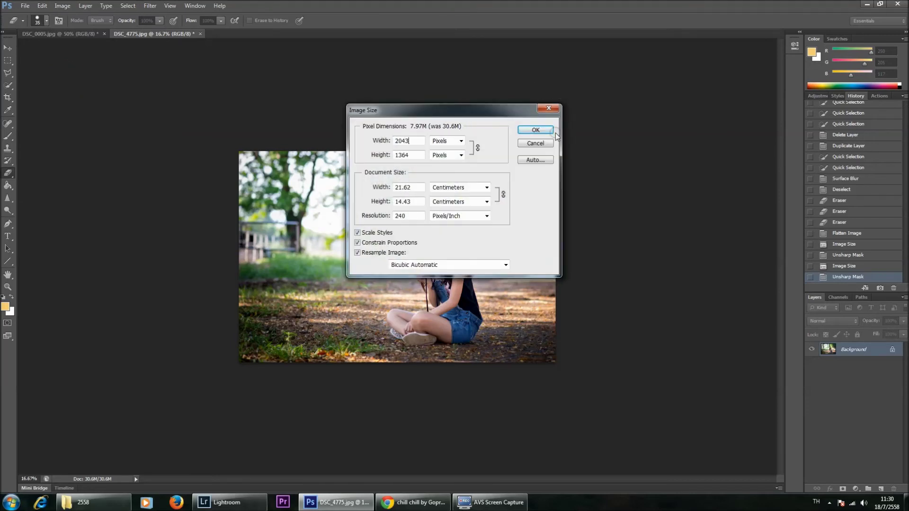
{"action": "left_click", "coordinate": [539, 131]}
{"action": "key", "text": "ctrl+plus"}
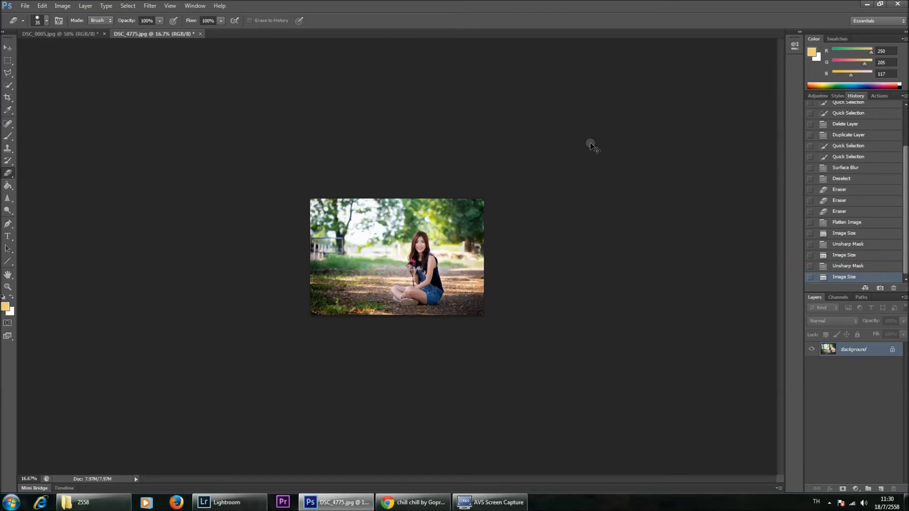
{"action": "key", "text": "ctrl+plus"}
{"action": "key", "text": "ctrl+plus"}
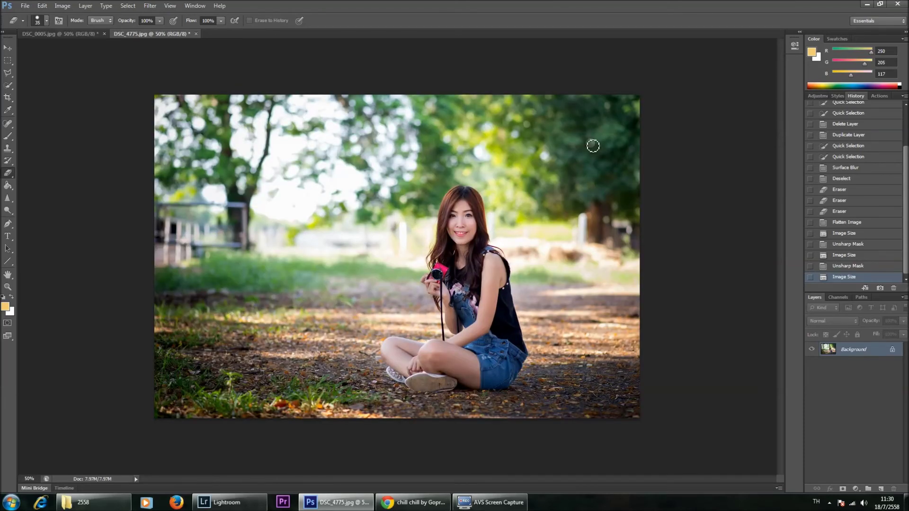
{"action": "left_click", "coordinate": [62, 6]}
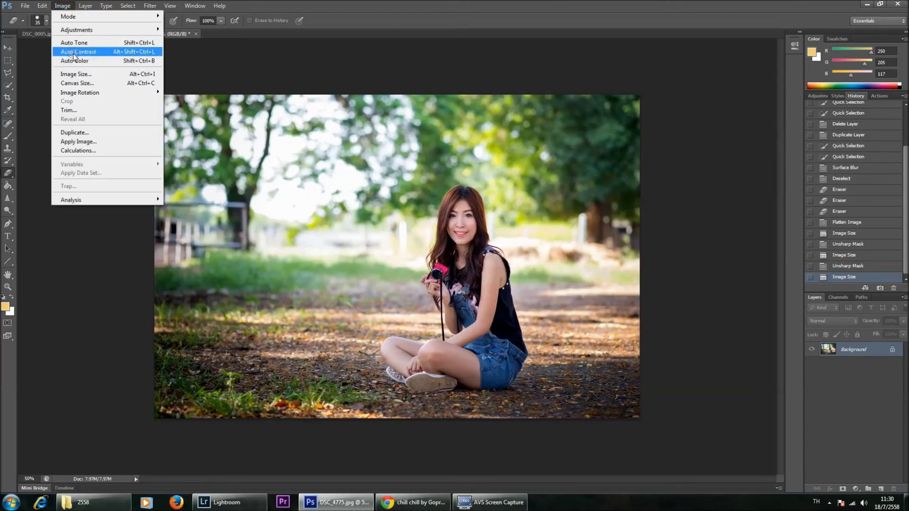
Step: Enlarge the canvas to 2048 × 1369 pixels to leave a thin border around the photo
{"action": "left_click", "coordinate": [77, 83]}
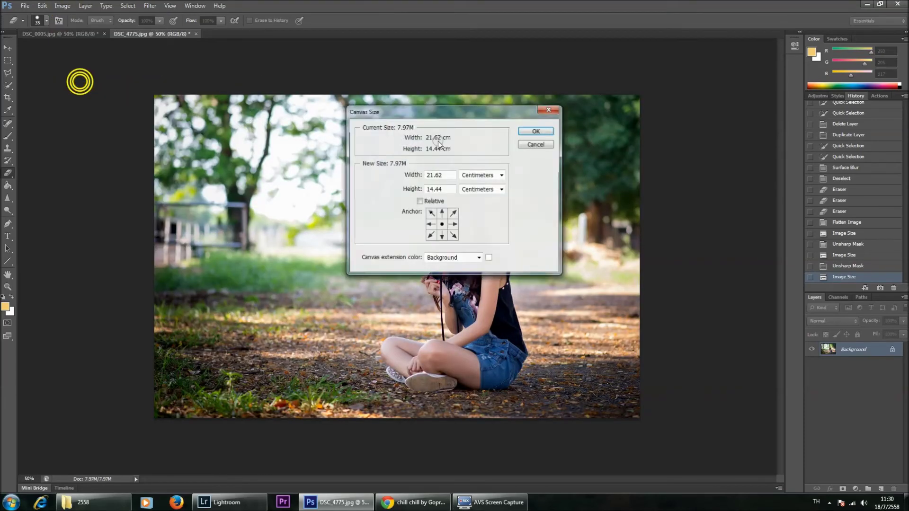
{"action": "left_click", "coordinate": [496, 177]}
{"action": "left_click", "coordinate": [492, 185]}
{"action": "left_click", "coordinate": [446, 174]}
{"action": "key", "text": "BackSpace"}
{"action": "type", "text": "8"}
{"action": "left_click", "coordinate": [442, 189]}
{"action": "key", "text": "BackSpace"}
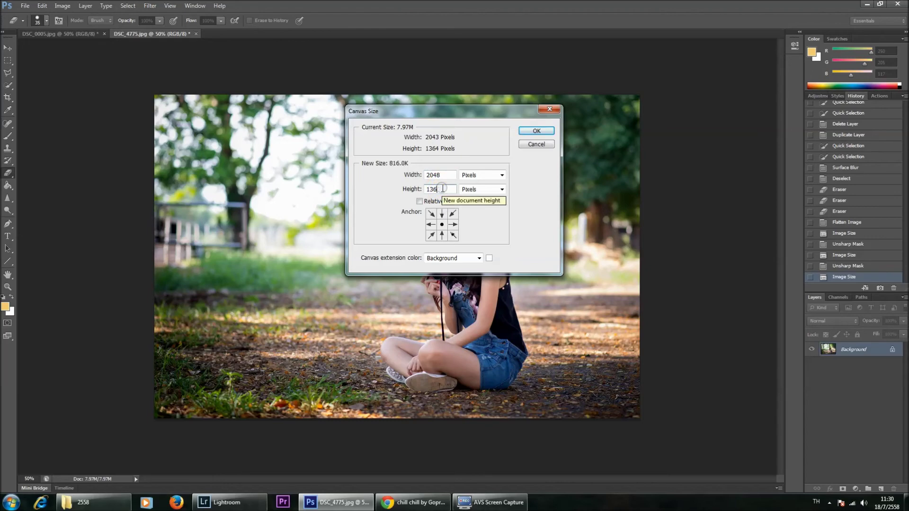
{"action": "type", "text": "9"}
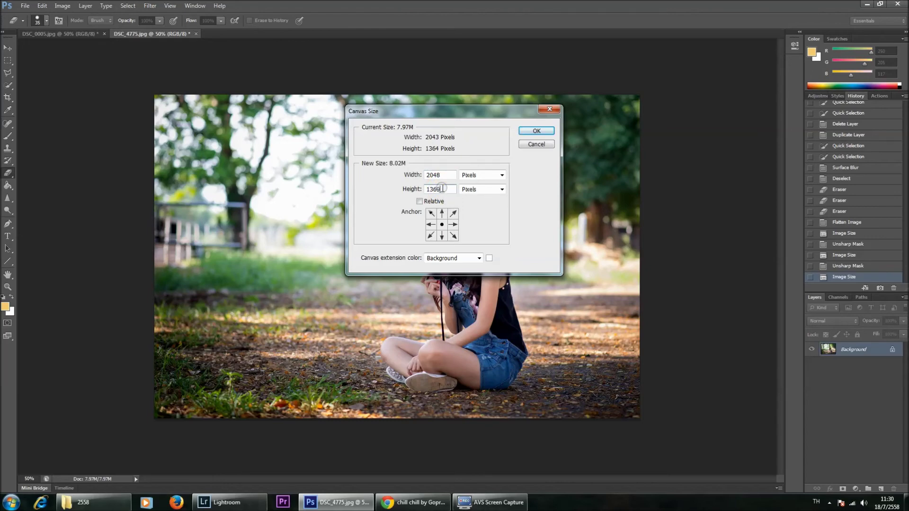
{"action": "left_click", "coordinate": [529, 132]}
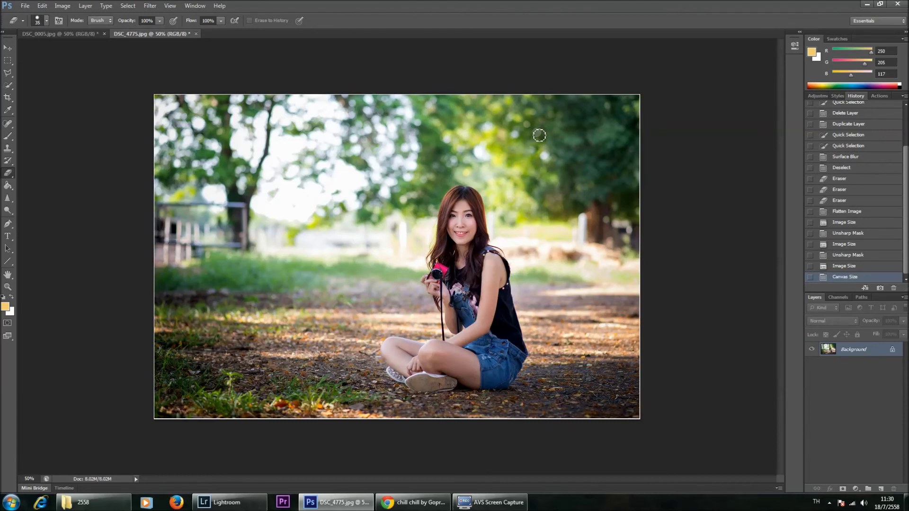
Step: Copy the two watermark text layers from DSC_0005 into the DSC_4775 portrait
{"action": "left_click", "coordinate": [8, 48]}
{"action": "left_click_drag", "start_coordinate": [61, 33], "coordinate": [5, 239]}
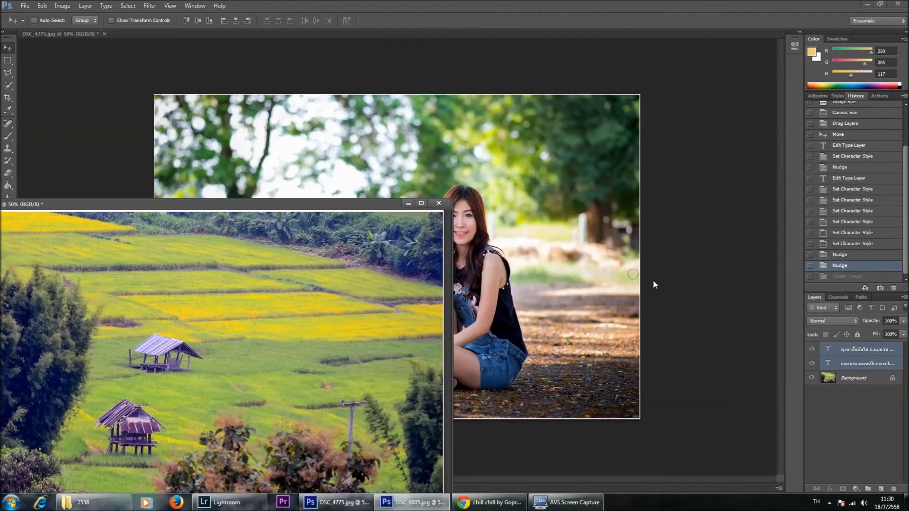
{"action": "left_click_drag", "start_coordinate": [859, 352], "coordinate": [582, 384]}
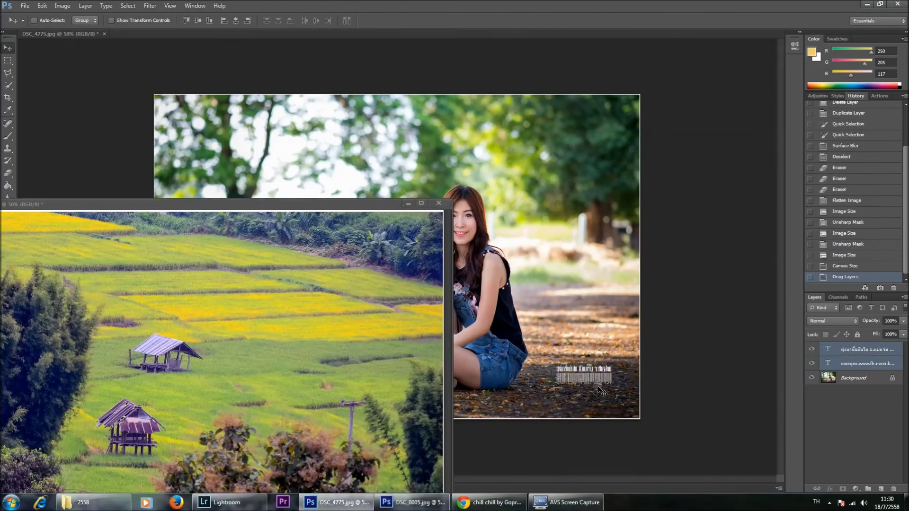
{"action": "left_click_drag", "start_coordinate": [338, 203], "coordinate": [260, 38]}
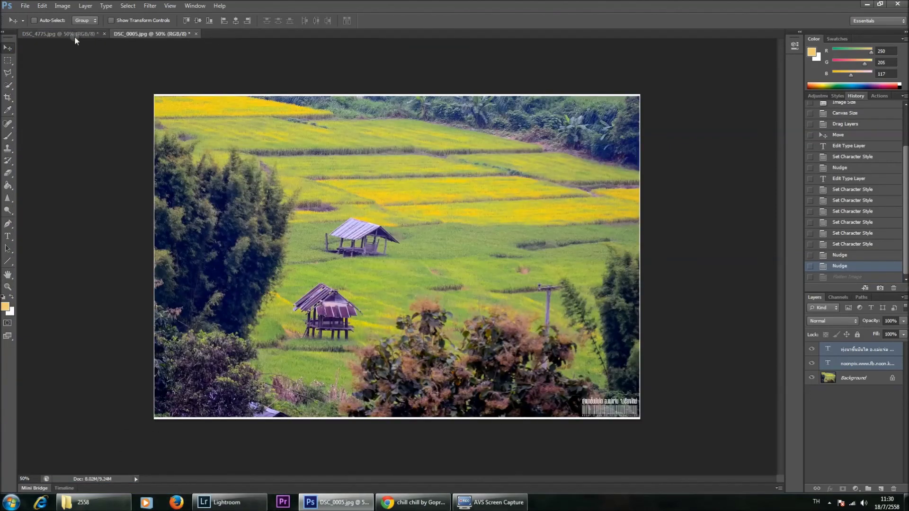
{"action": "left_click", "coordinate": [71, 34]}
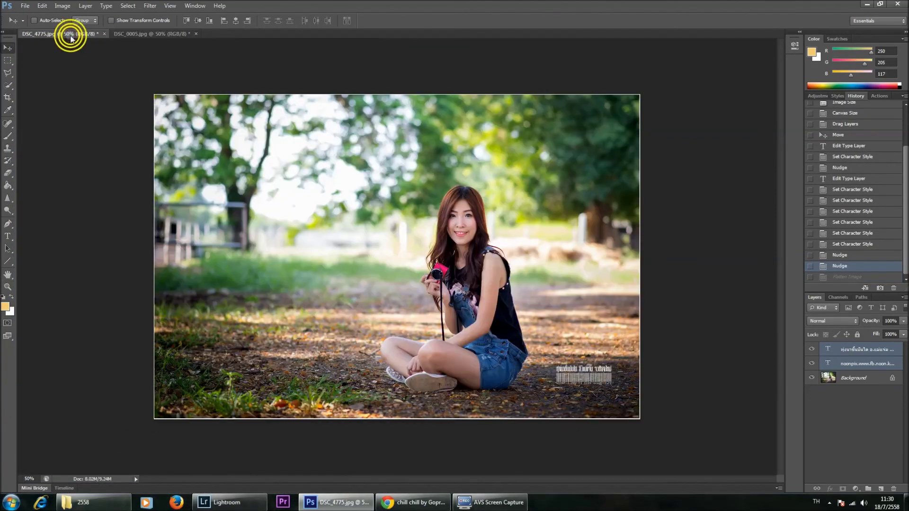
Step: Position the watermark in the portrait's bottom-right corner and select its upper text layer
{"action": "left_click_drag", "start_coordinate": [604, 380], "coordinate": [627, 409]}
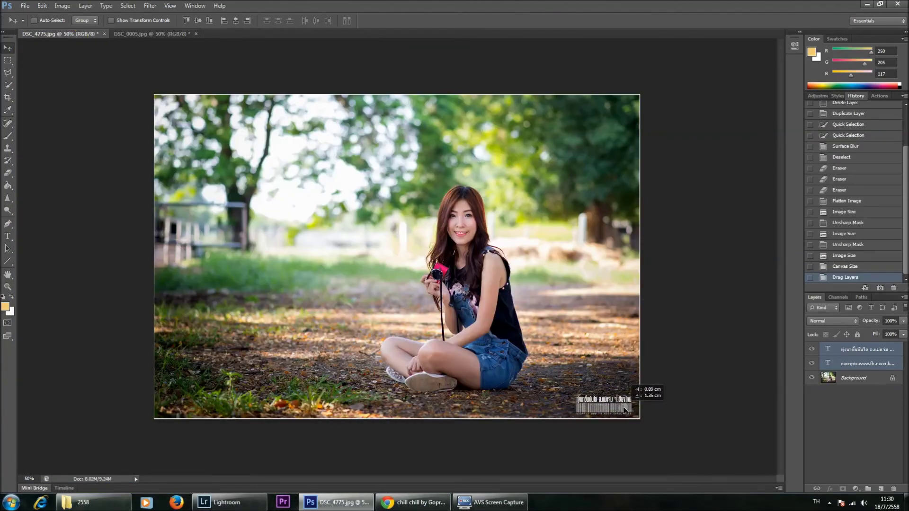
{"action": "key", "text": "Down"}
{"action": "key", "text": "Down"}
{"action": "key", "text": "Right"}
{"action": "key", "text": "Right"}
{"action": "key", "text": "Down"}
{"action": "key", "text": "Down"}
{"action": "key", "text": "Right"}
{"action": "key", "text": "Right"}
{"action": "key", "text": "Down"}
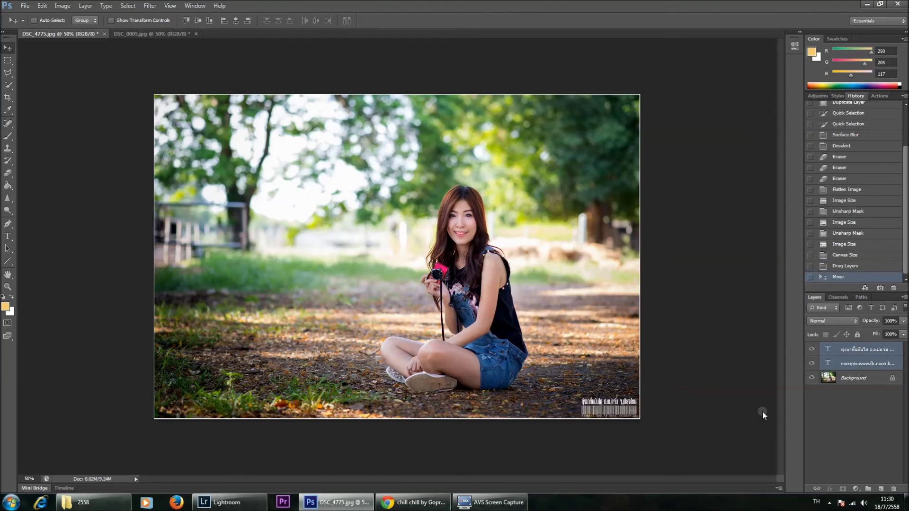
{"action": "left_click", "coordinate": [880, 352]}
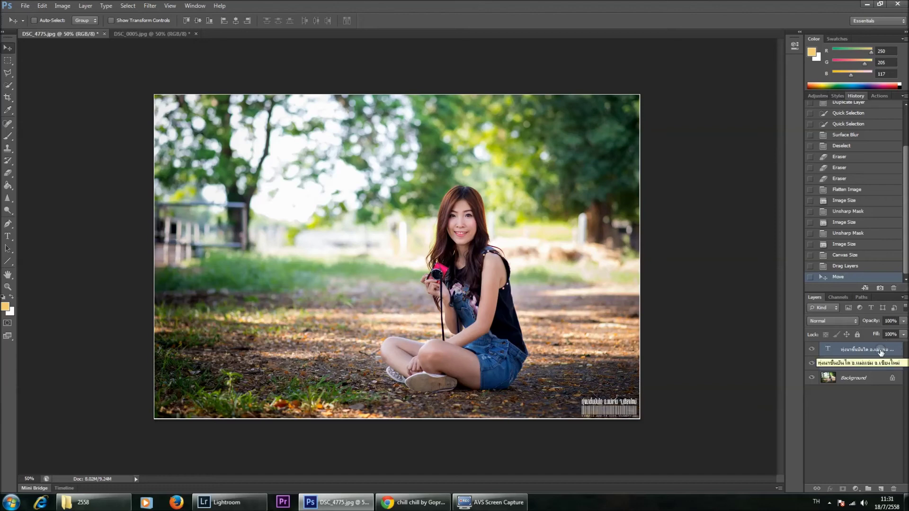
Step: Zoom to 66.67% and delete the old text of the upper watermark line
{"action": "key", "text": "ctrl+plus"}
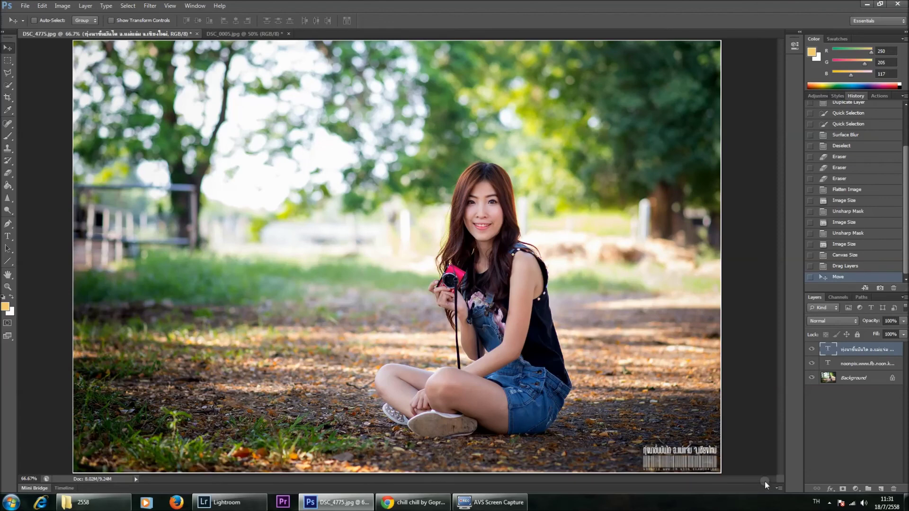
{"action": "left_click", "coordinate": [9, 236]}
{"action": "left_click", "coordinate": [675, 446]}
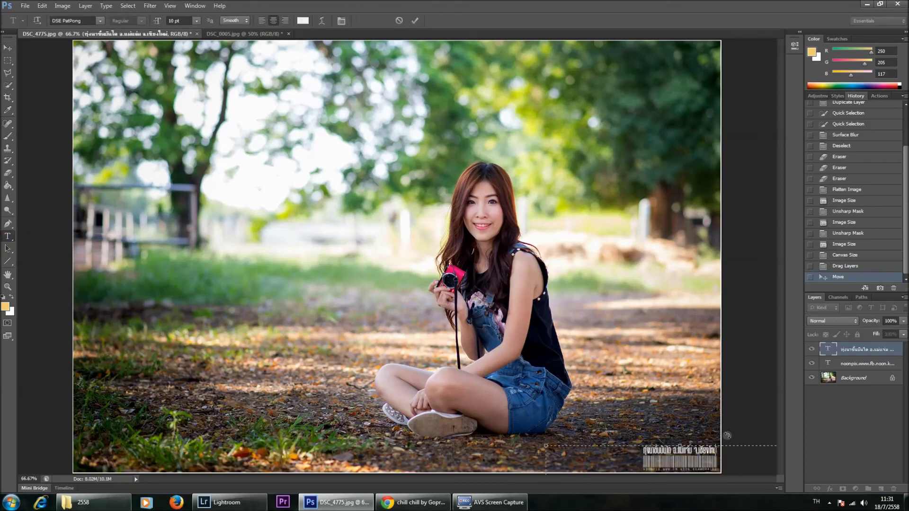
{"action": "key", "text": "BackSpace"}
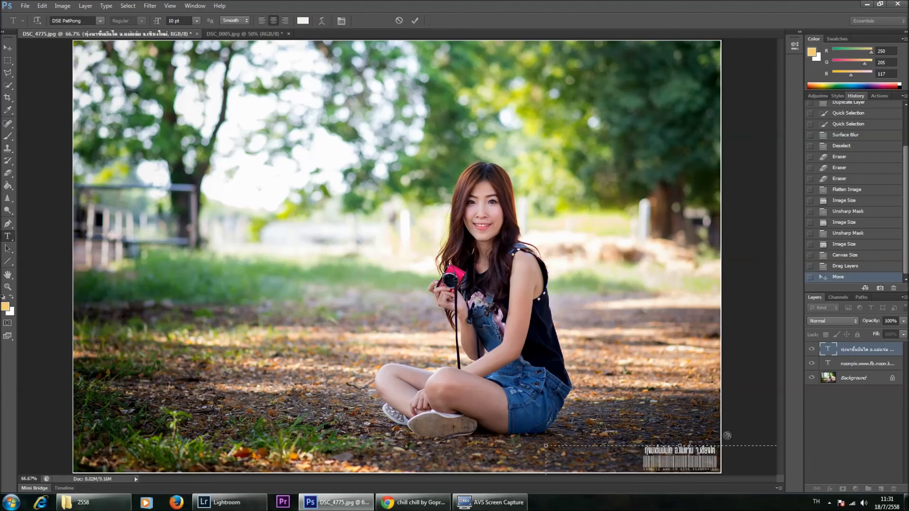
{"action": "key", "text": "BackSpace"}
{"action": "key", "text": "BackSpace"}
{"action": "key", "text": "BackSpace"}
{"action": "key", "text": "BackSpace"}
{"action": "key", "text": "BackSpace"}
{"action": "key", "text": "BackSpace"}
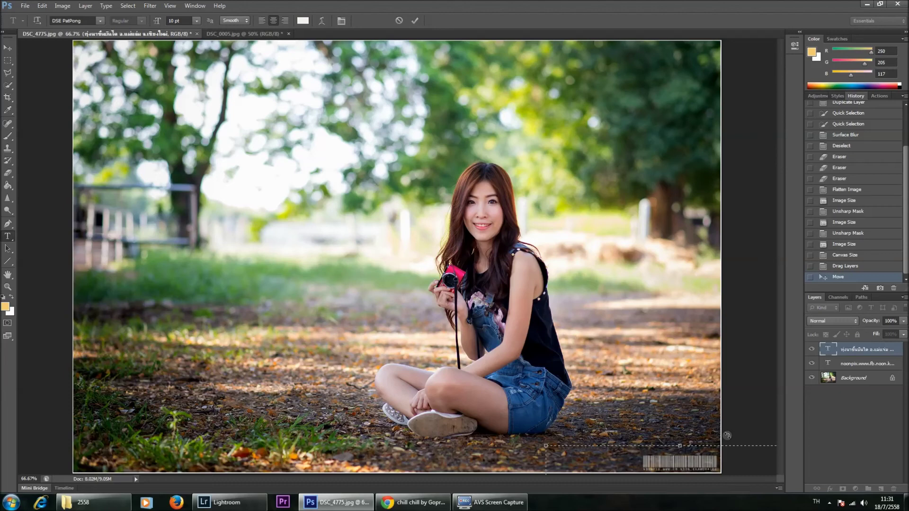
Step: Type the new Thai caption ending in 2558 into the upper watermark line
{"action": "type", "text": "ท"}
{"action": "key", "text": "BackSpace"}
{"action": "type", "text": "บ้าน"}
{"action": "type", "text": "ทุ่ง"}
{"action": "type", "text": "ย"}
{"action": "key", "text": "ctrl+a"}
{"action": "key", "text": "BackSpace"}
{"action": "type", "text": "่ง"}
{"action": "type", "text": "องหมวย"}
{"action": "key", "text": "BackSpace"}
{"action": "type", "text": "2558"}
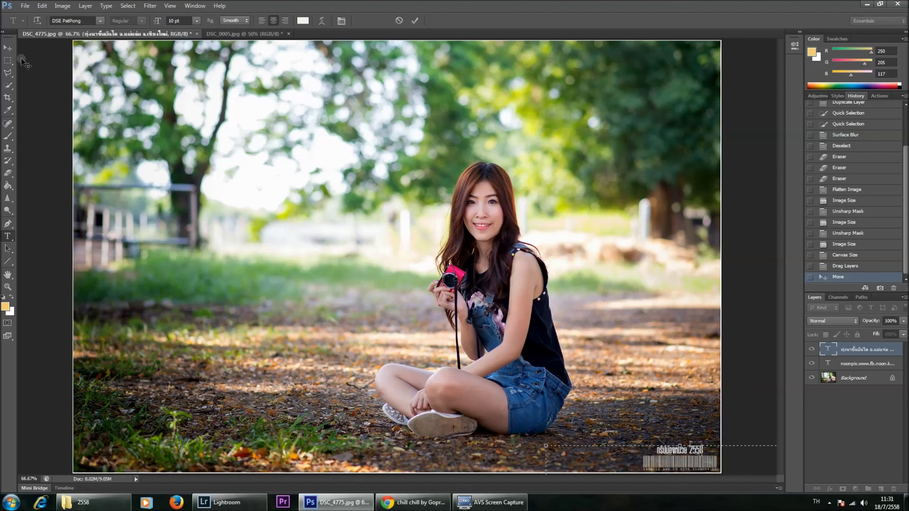
Step: Set the upper watermark line's font size to 16 pt
{"action": "left_click", "coordinate": [7, 48]}
{"action": "left_click", "coordinate": [8, 236]}
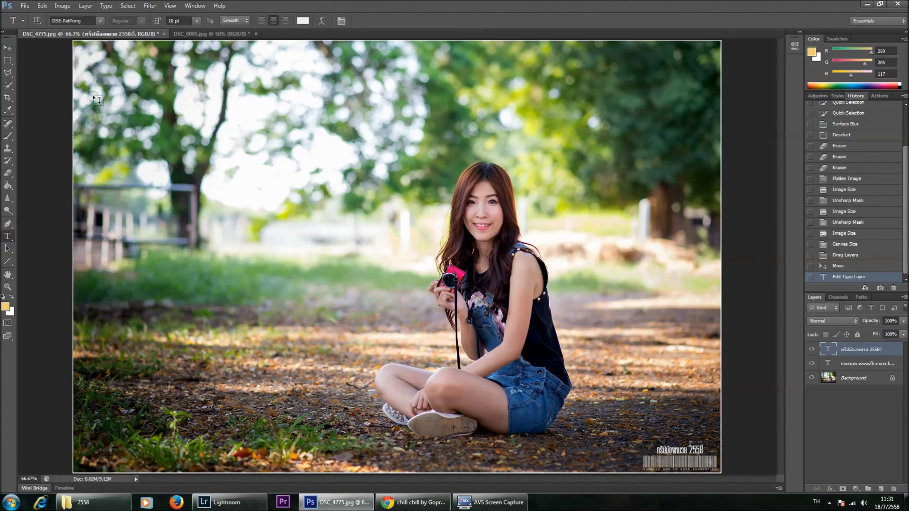
{"action": "left_click", "coordinate": [198, 21]}
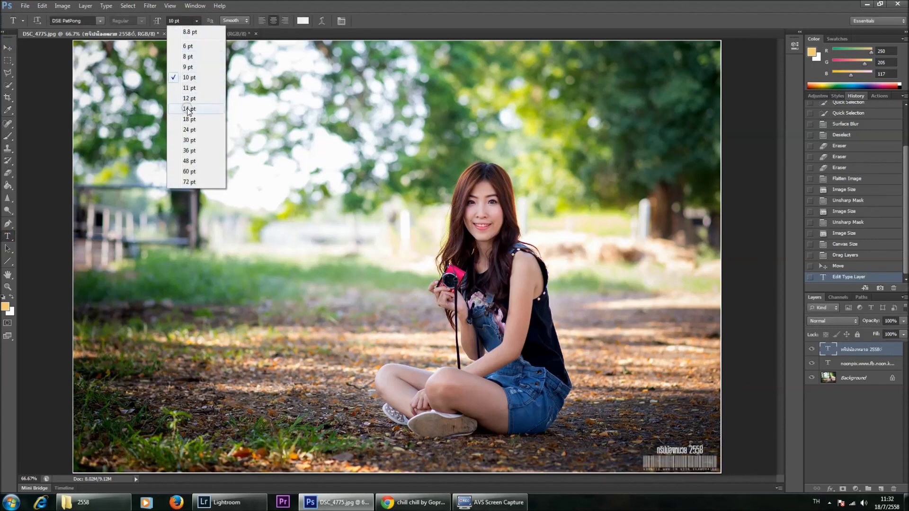
{"action": "left_click", "coordinate": [189, 108]}
{"action": "left_click", "coordinate": [196, 21]}
{"action": "left_click", "coordinate": [189, 120]}
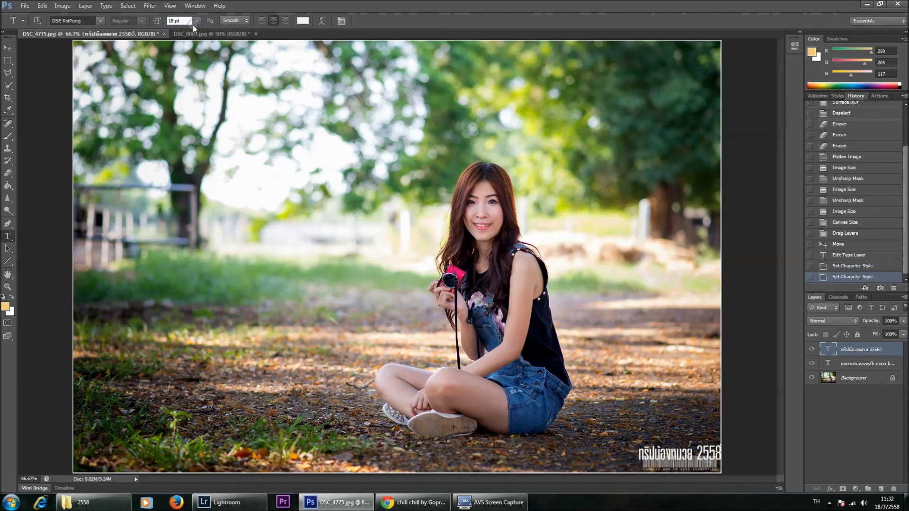
{"action": "type", "text": "6"}
{"action": "key", "text": "Return"}
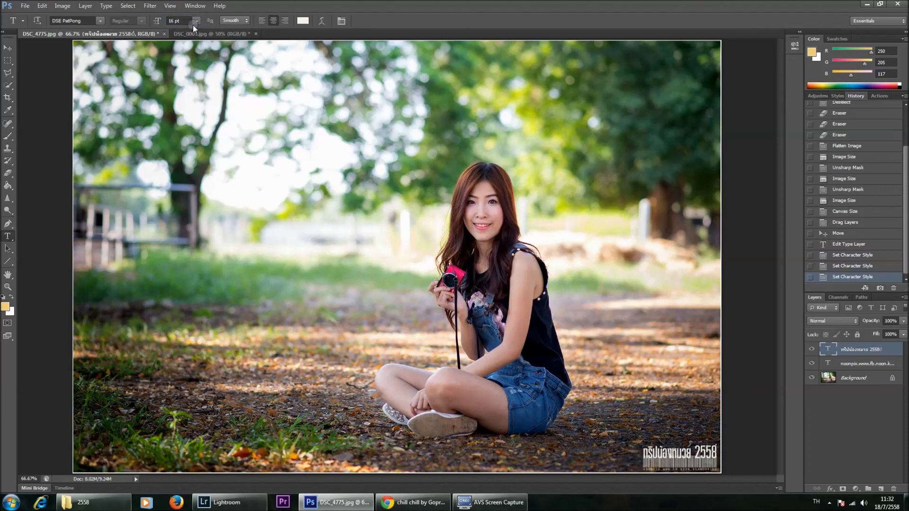
Step: Nudge the upper watermark line slightly higher above the barcode
{"action": "left_click", "coordinate": [8, 47]}
{"action": "key", "text": "Up"}
{"action": "key", "text": "Up"}
{"action": "key", "text": "Up"}
{"action": "key", "text": "Up"}
{"action": "key", "text": "Up"}
{"action": "key", "text": "Up"}
{"action": "key", "text": "Up"}
{"action": "key", "text": "Up"}
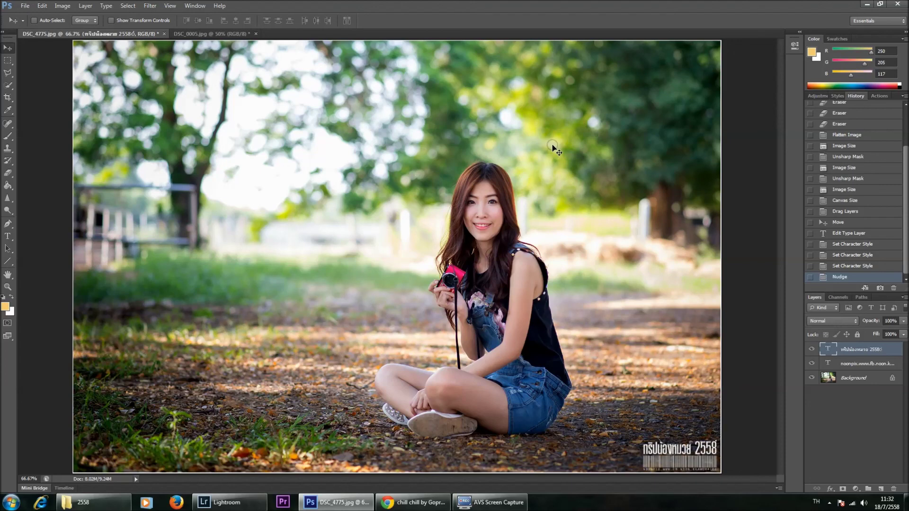
{"action": "left_click", "coordinate": [905, 299]}
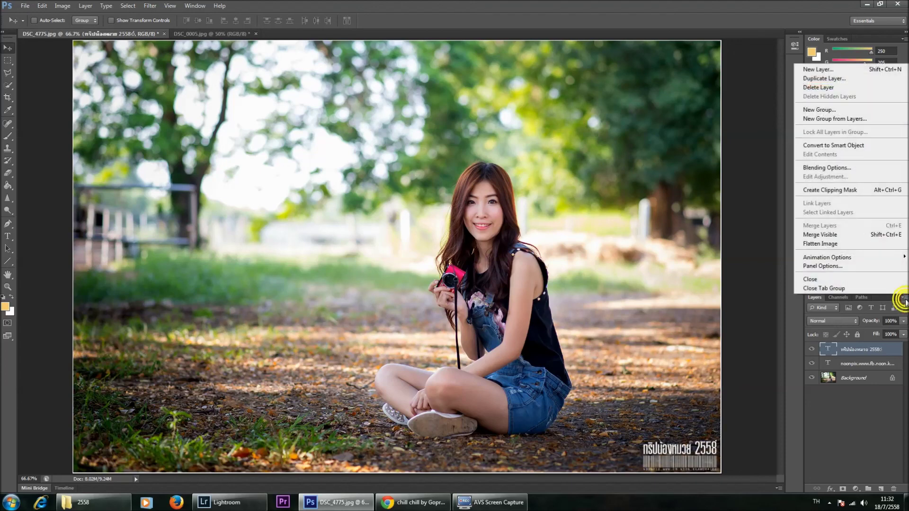
Step: Flatten the portrait, save it as DSC_4775.jpg at Maximum quality in Desktop > Krob, and close it
{"action": "left_click", "coordinate": [819, 246]}
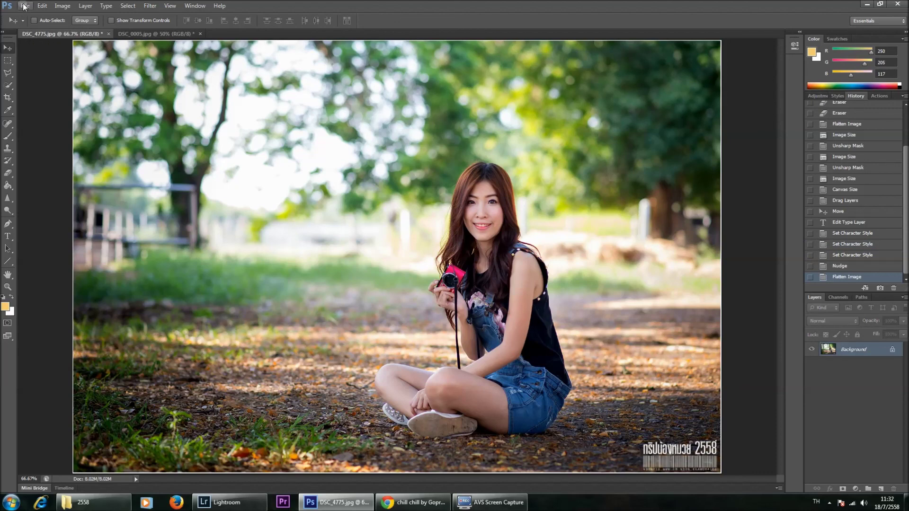
{"action": "left_click", "coordinate": [24, 6]}
{"action": "left_click", "coordinate": [49, 121]}
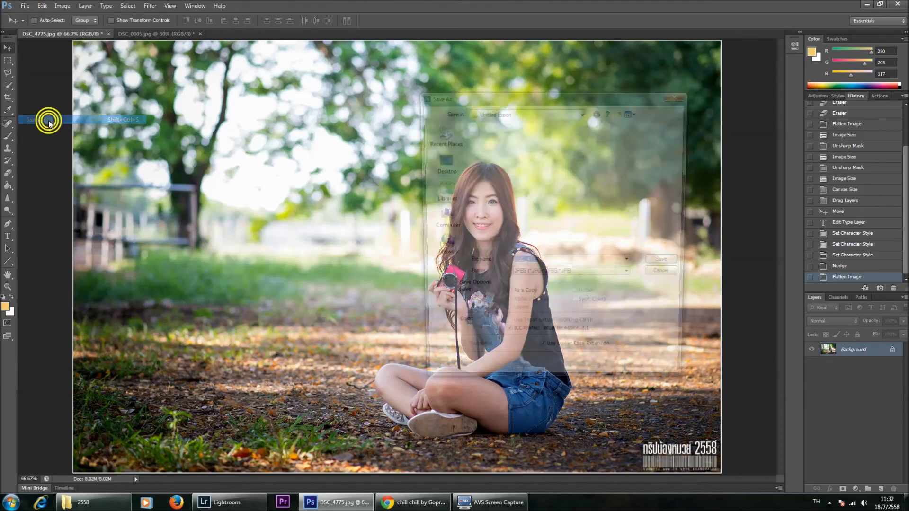
{"action": "left_click", "coordinate": [440, 161]}
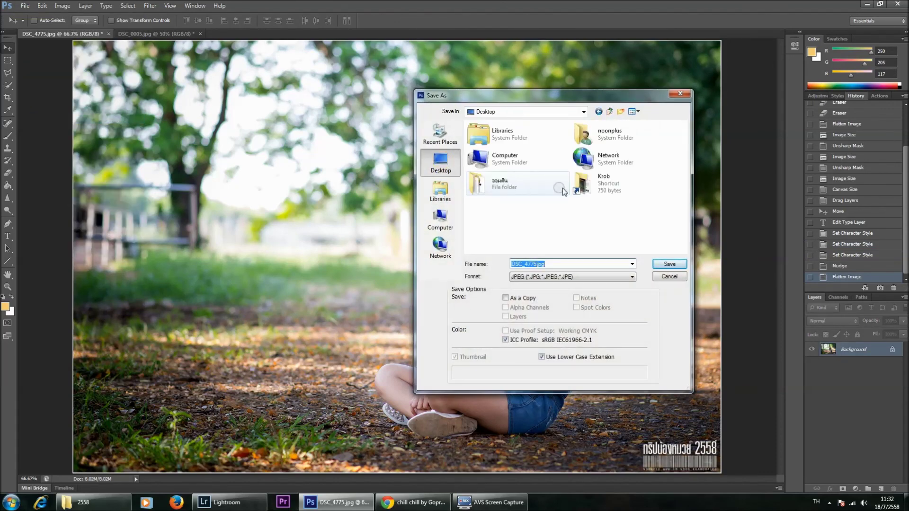
{"action": "double_click", "coordinate": [586, 183]}
{"action": "left_click", "coordinate": [672, 266]}
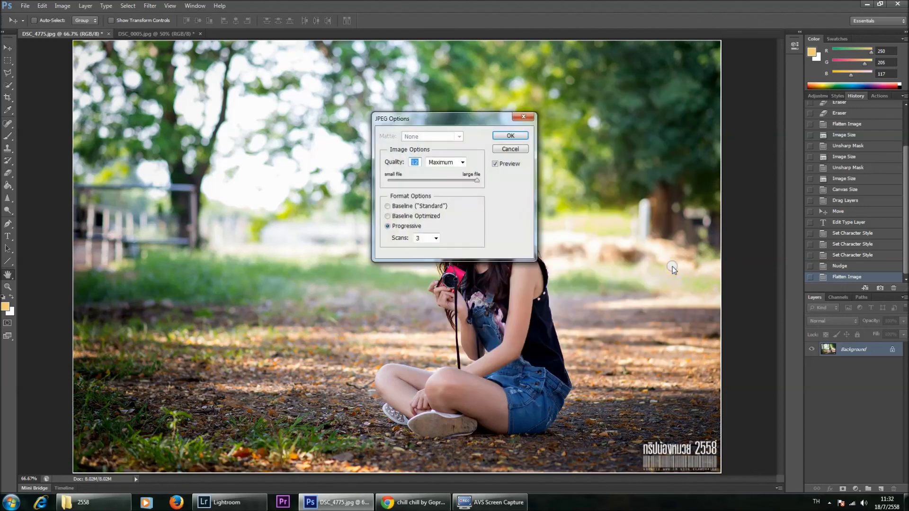
{"action": "left_click", "coordinate": [511, 136]}
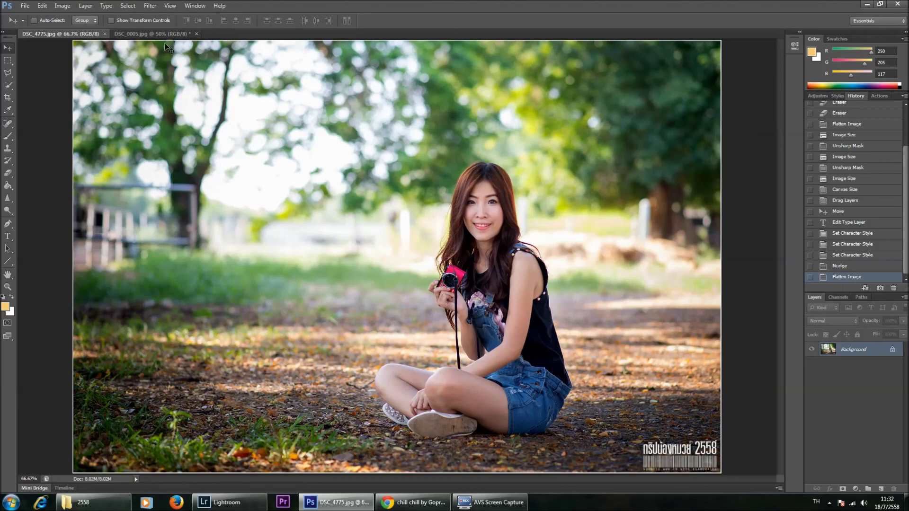
{"action": "left_click", "coordinate": [104, 33]}
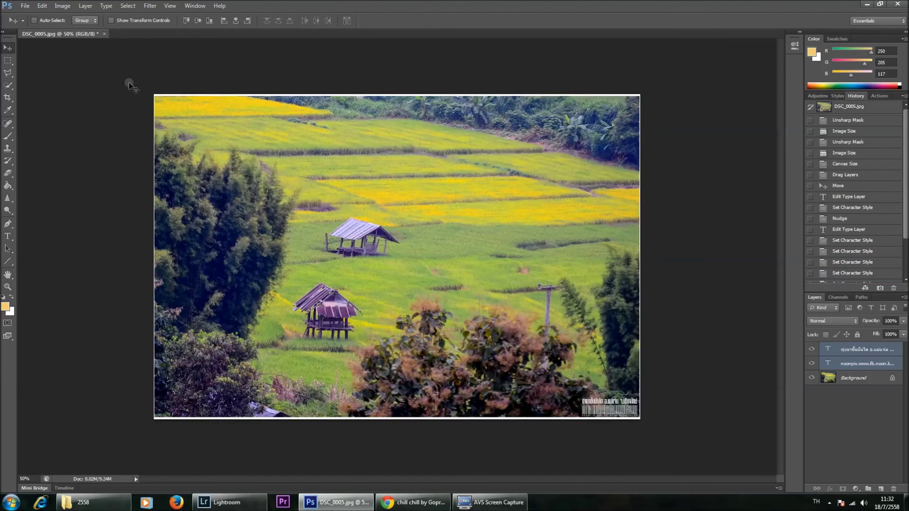